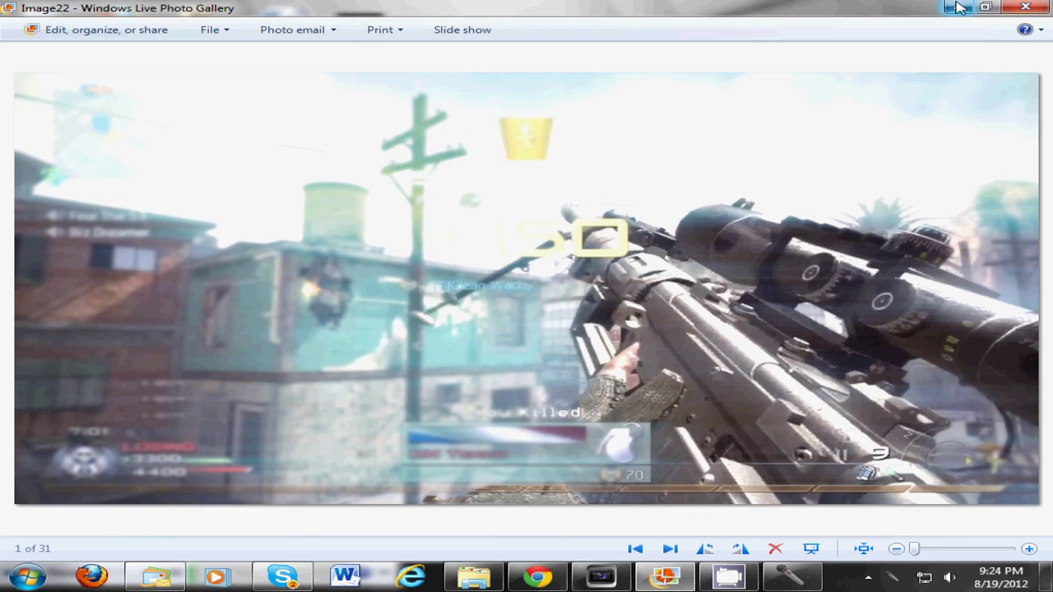
Step: After viewing Image22 in Photo Gallery, bring the empty Vegas Pro project to the front
left_click(603, 580)
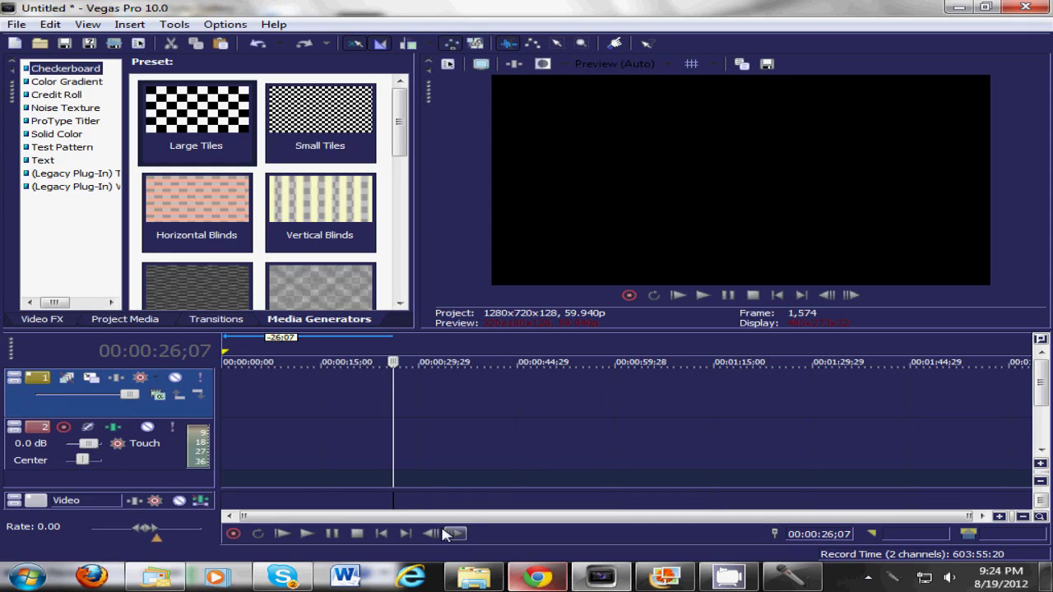
Step: Import MW2 (5) from Libraries > Videos > MW2 Feeds onto the start of the timeline
left_click(223, 400)
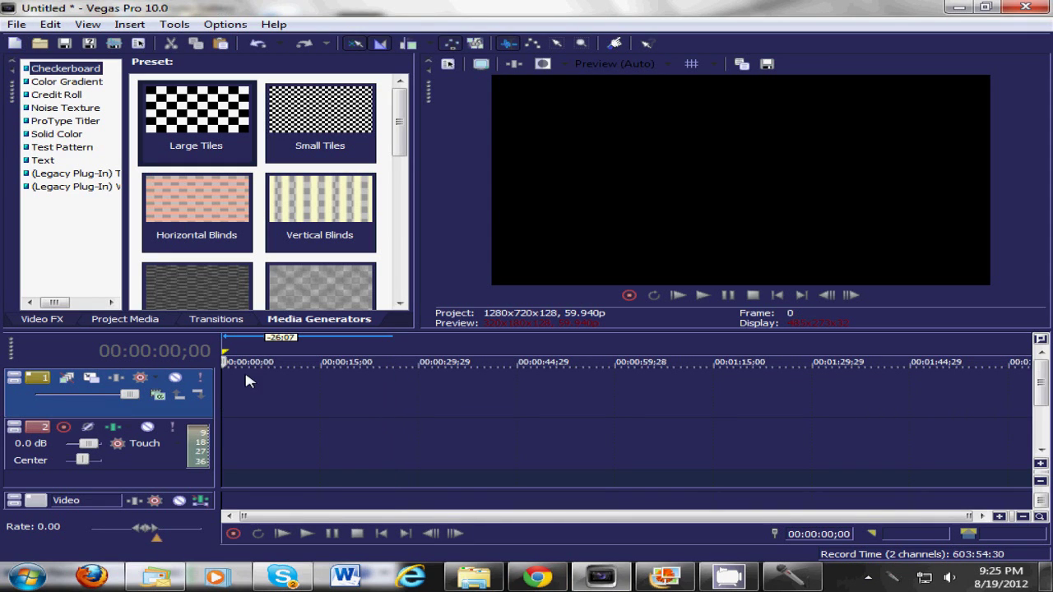
left_click(39, 43)
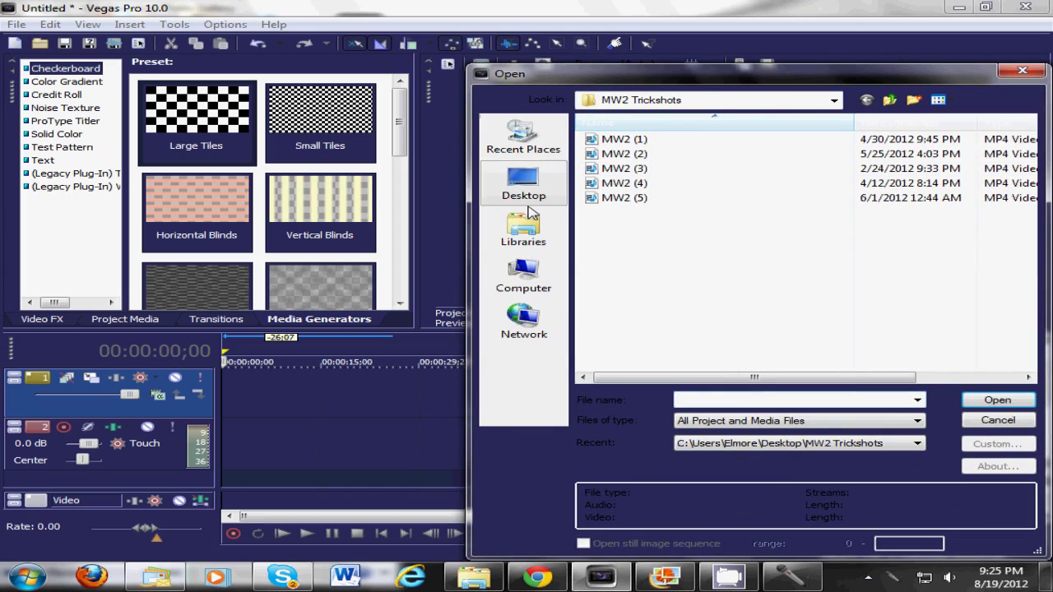
left_click(634, 198)
left_click(542, 246)
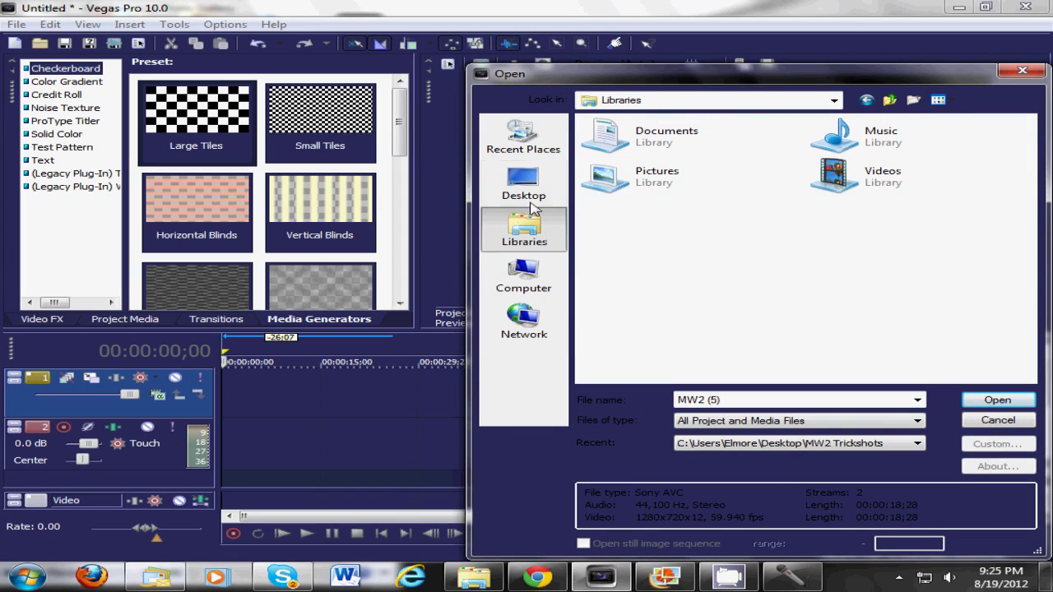
double_click(847, 169)
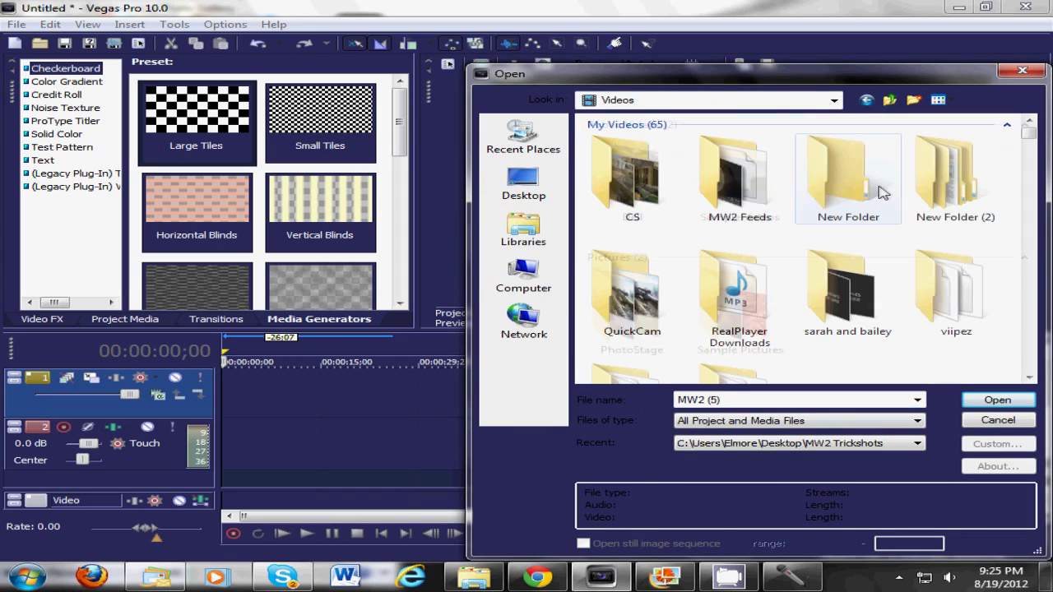
double_click(761, 181)
double_click(622, 275)
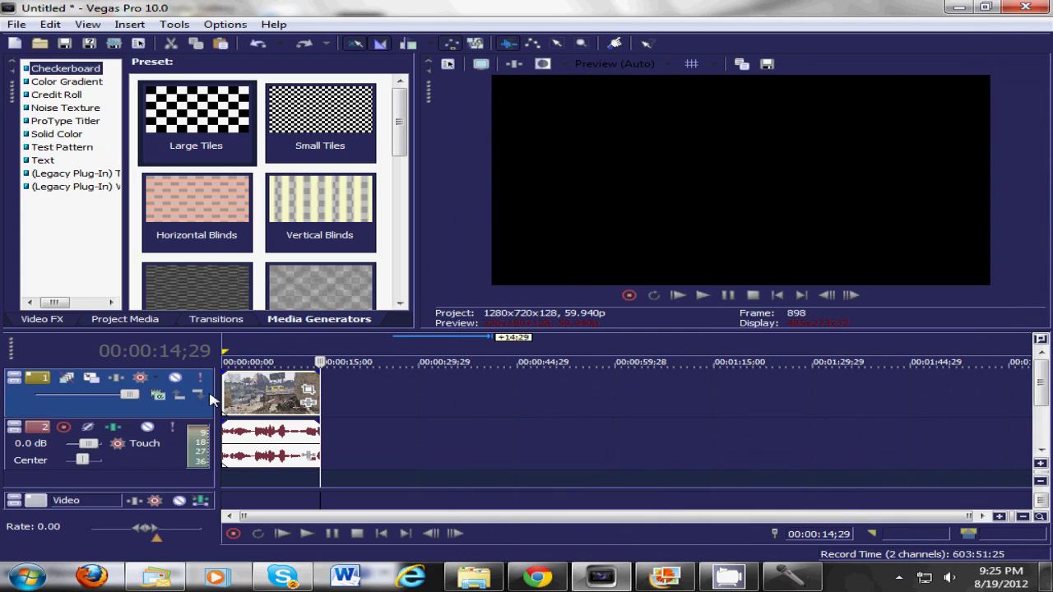
mouse_move(224, 399)
left_mouse_down()
mouse_move(272, 401)
mouse_move(224, 401)
left_mouse_up()
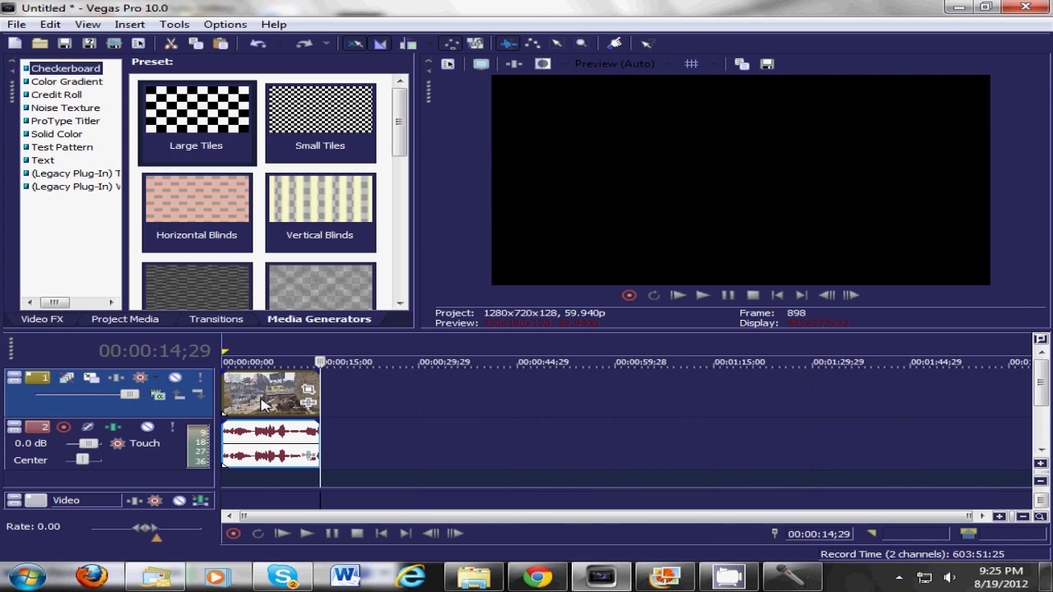
left_click(260, 390)
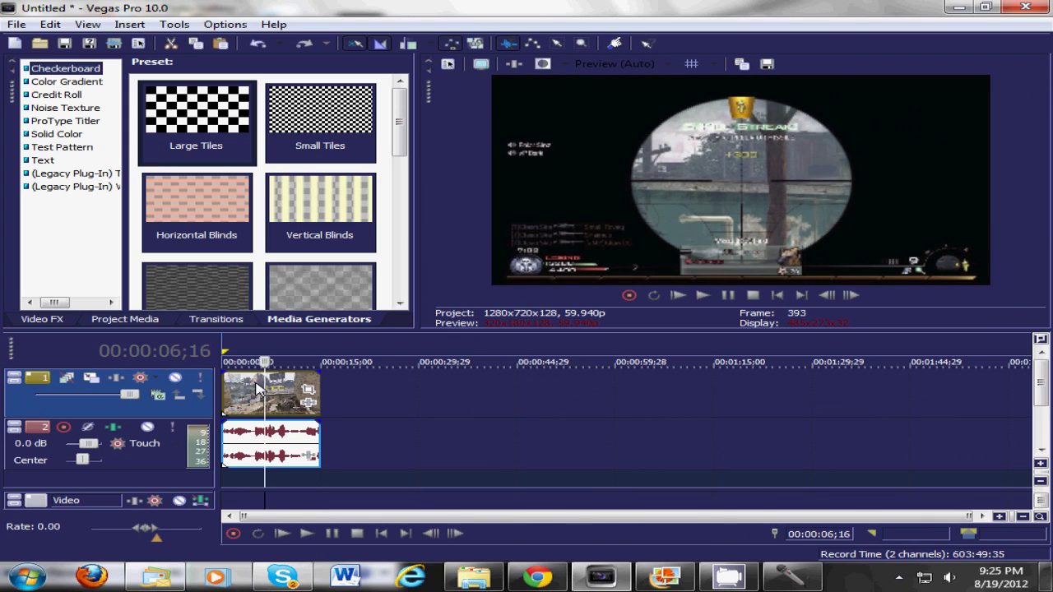
Step: Split the MW2 (5) video and audio at 00:00:07;22
key("j")
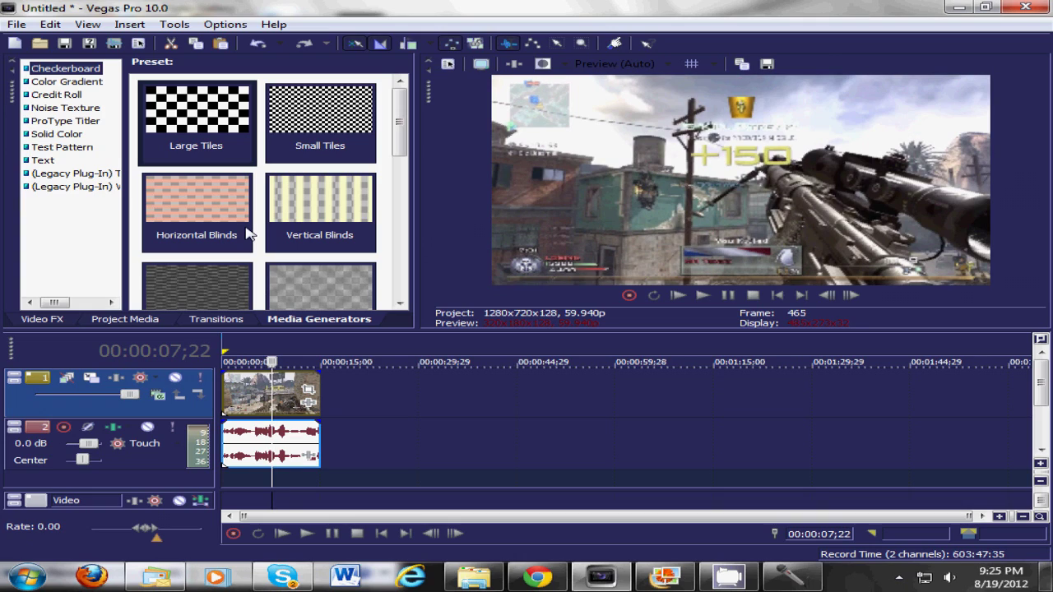
key("s")
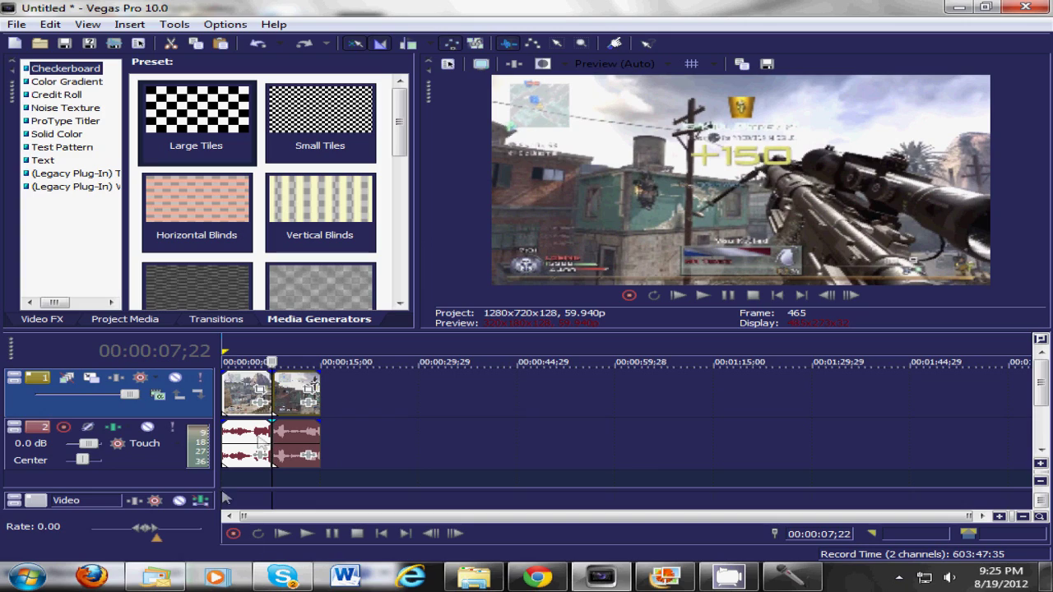
right_click(370, 393)
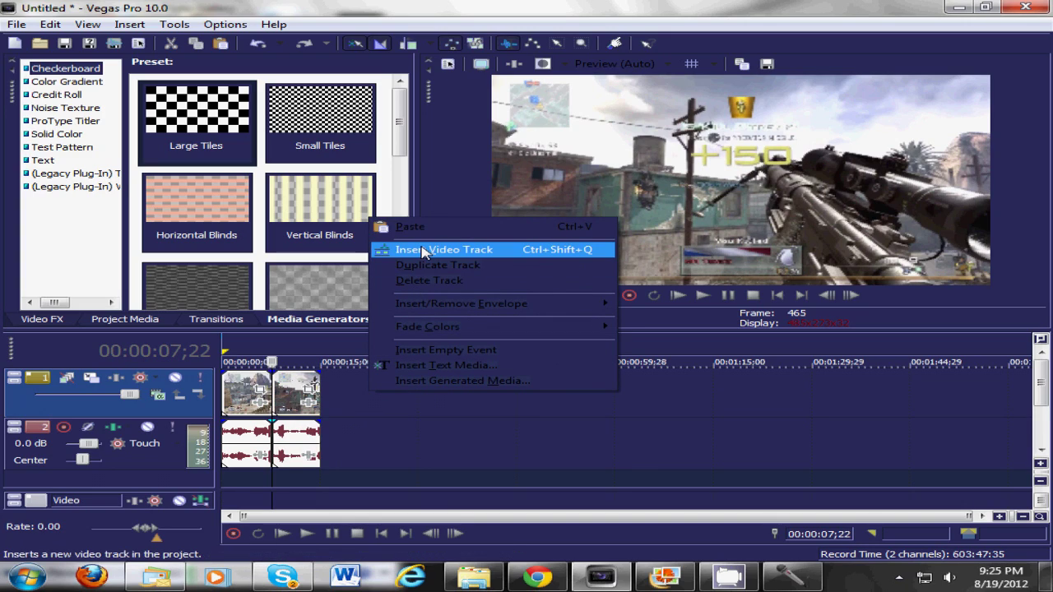
Step: Insert a new top video track and paste a copy of the clip's second half onto it
left_click(421, 251)
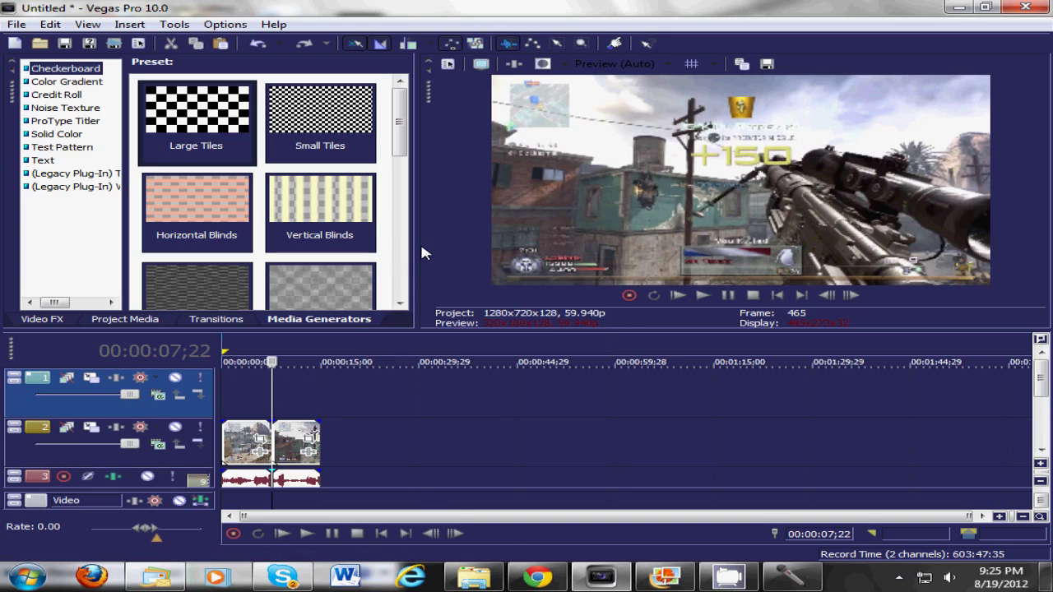
right_click(306, 436)
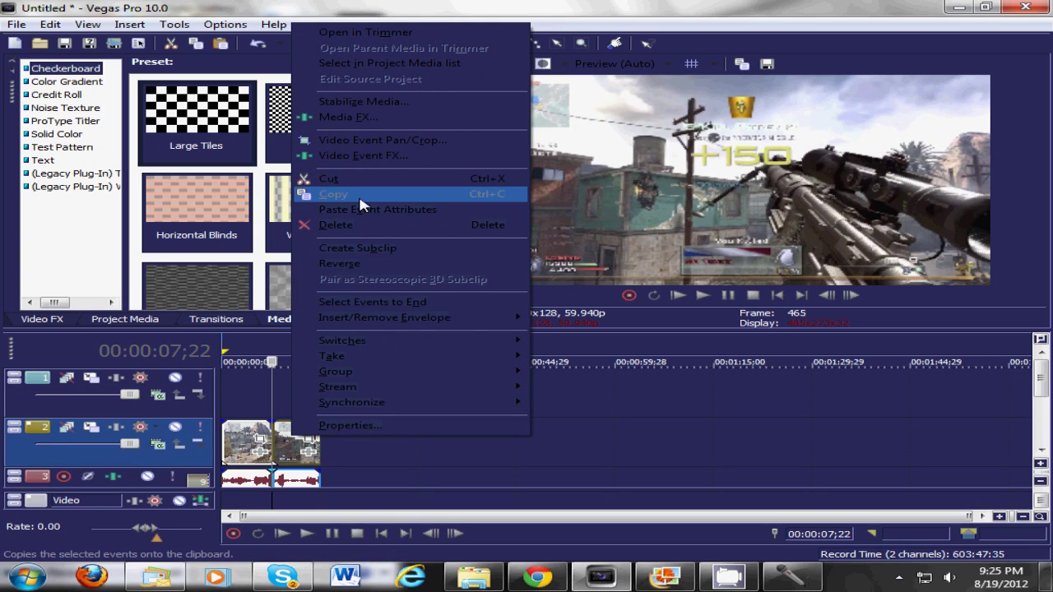
left_click(360, 199)
left_click(275, 379)
right_click(274, 380)
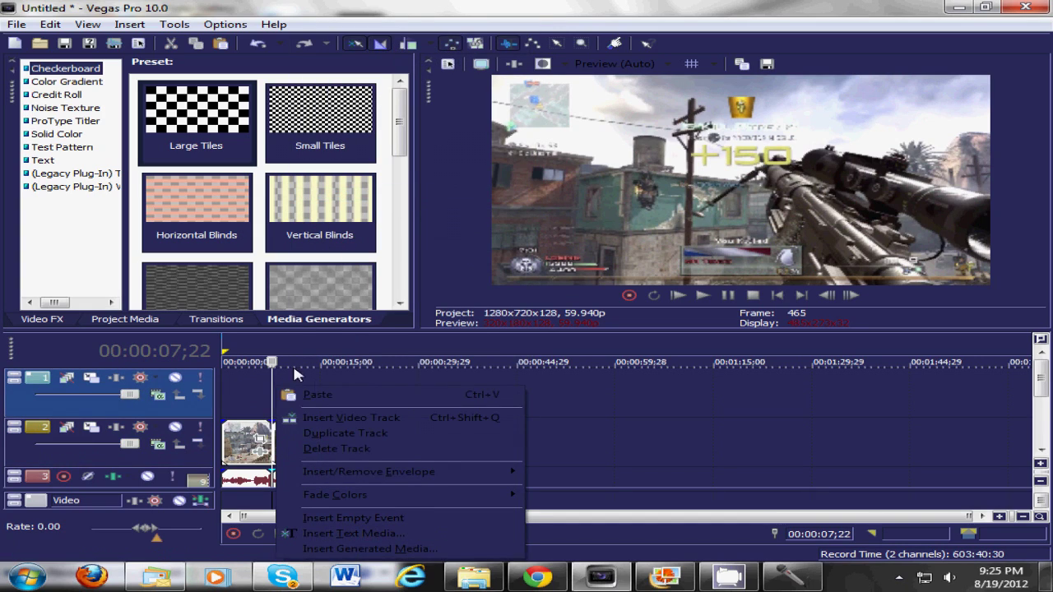
left_click(367, 395)
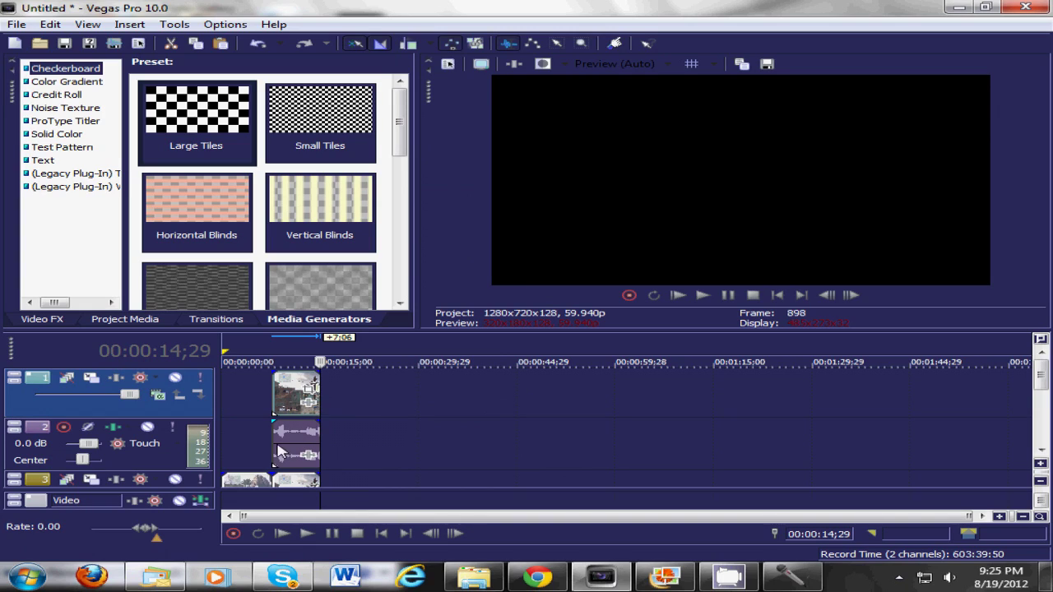
Step: Delete the extra empty track and return the playhead to 00:00:07;22
right_click(497, 423)
left_click(559, 317)
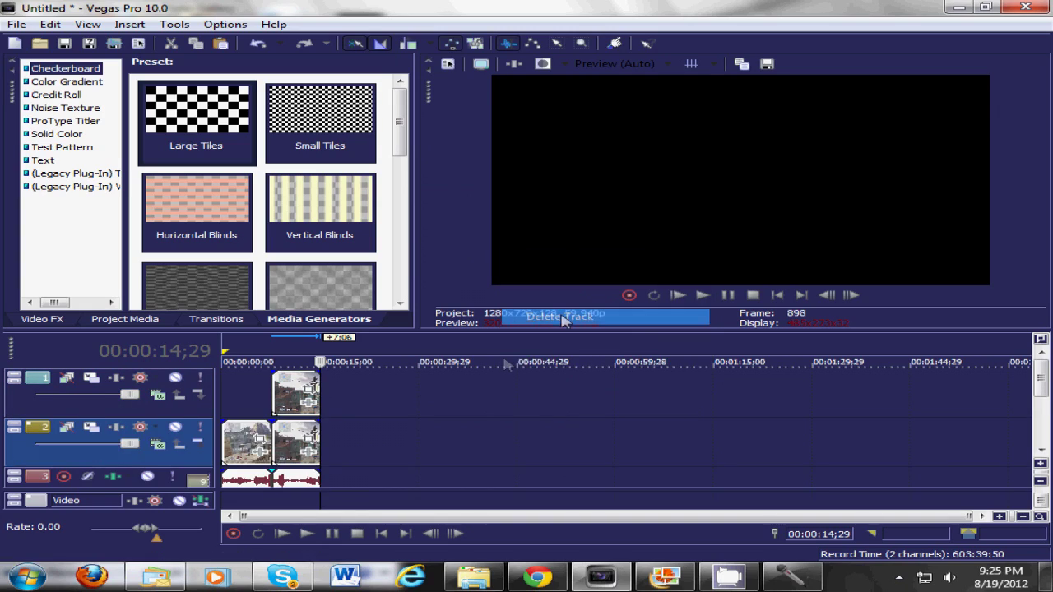
left_click(275, 406)
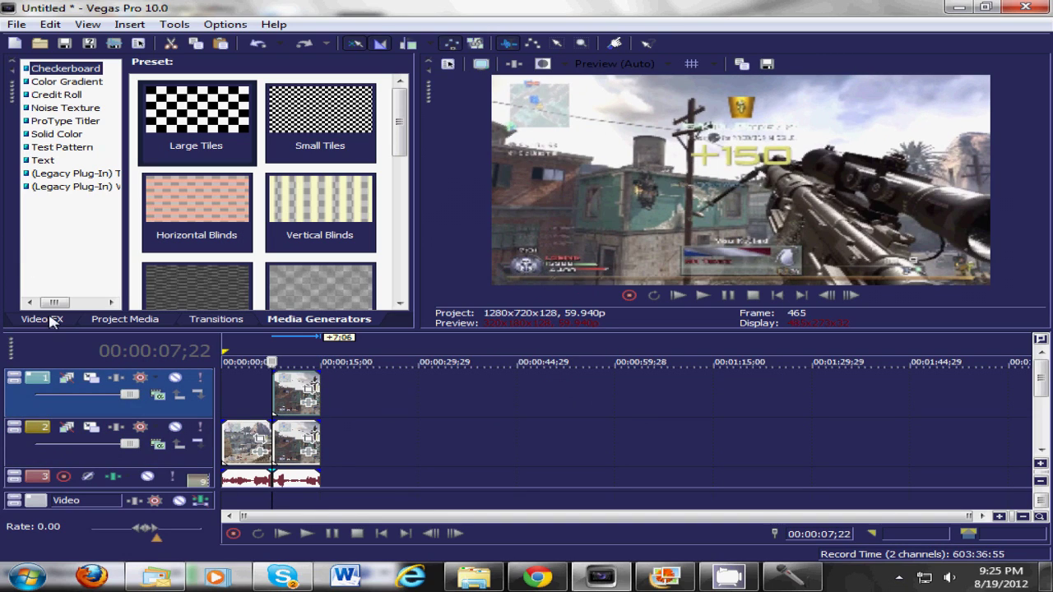
Step: Apply TwixtorPRO's SUUPPERtwixtor preset (3% speed) to the second-half clips on tracks 1 and 2
left_click(49, 321)
left_click_drag(174, 115, 180, 281)
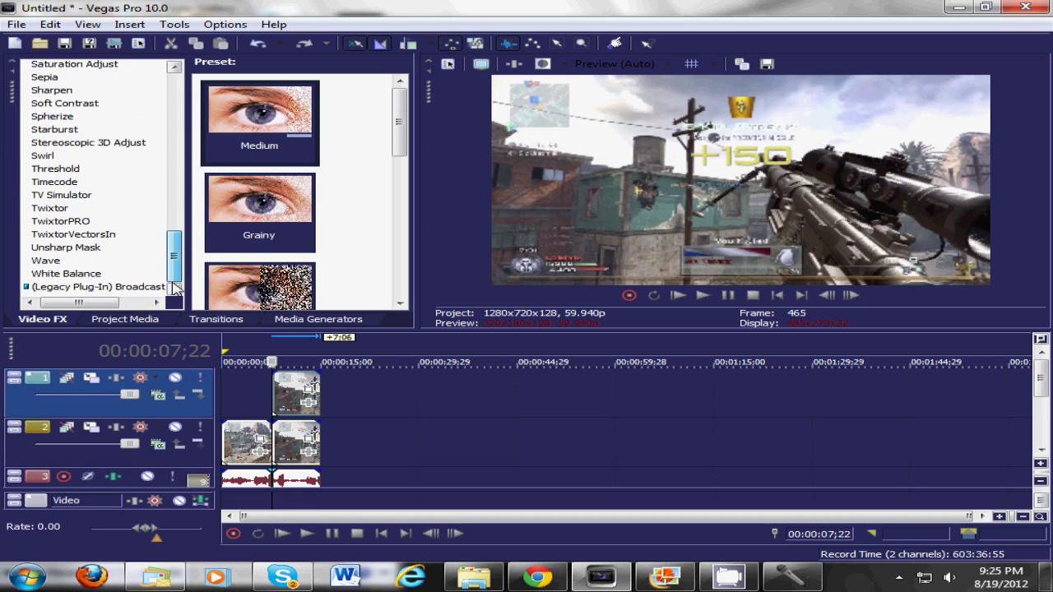
left_click(40, 222)
left_click_drag(259, 209, 285, 392)
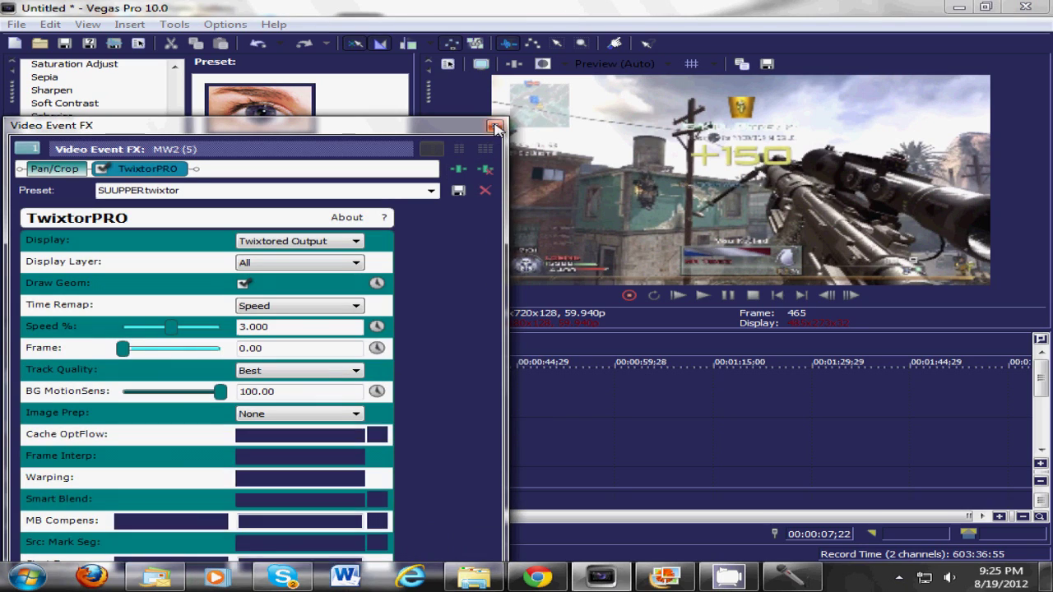
left_click(494, 126)
left_click(272, 449)
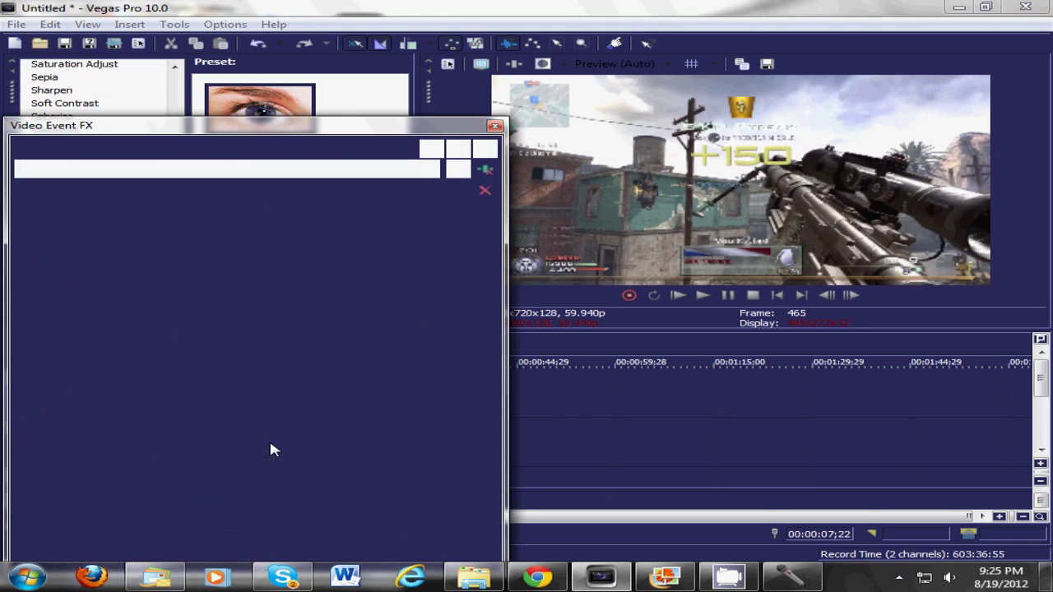
left_click(494, 126)
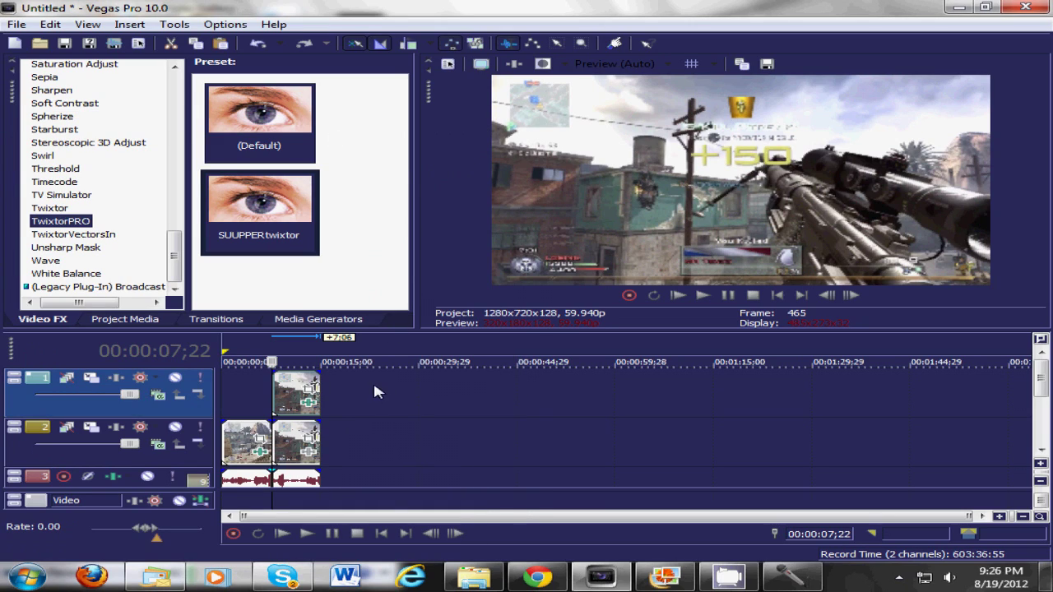
Step: Enable masking in the top clip's Event Pan/Crop and zoom the workspace onto the rifle
left_click(317, 397)
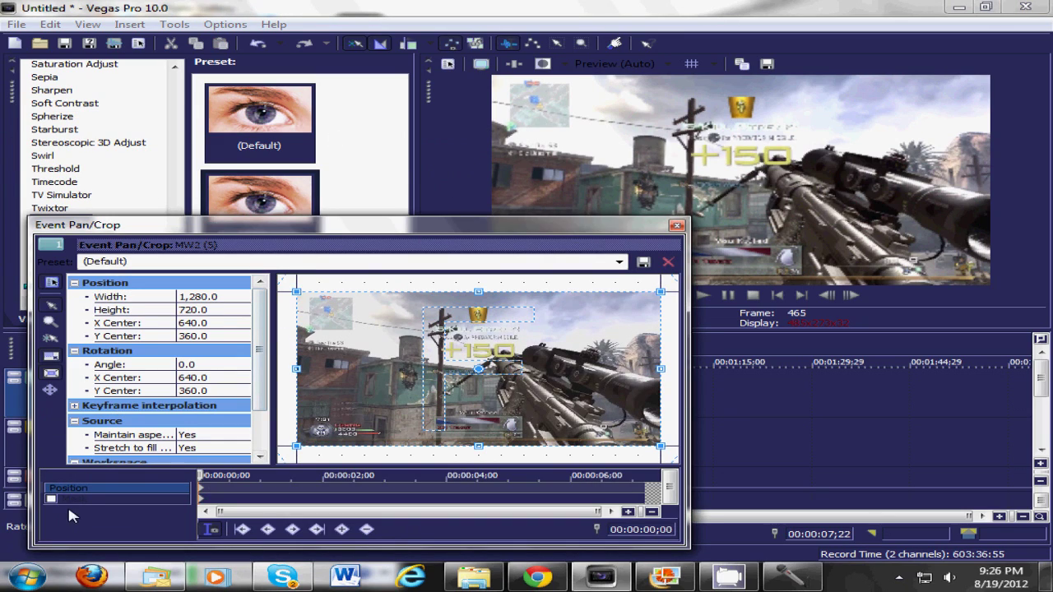
left_click(51, 500)
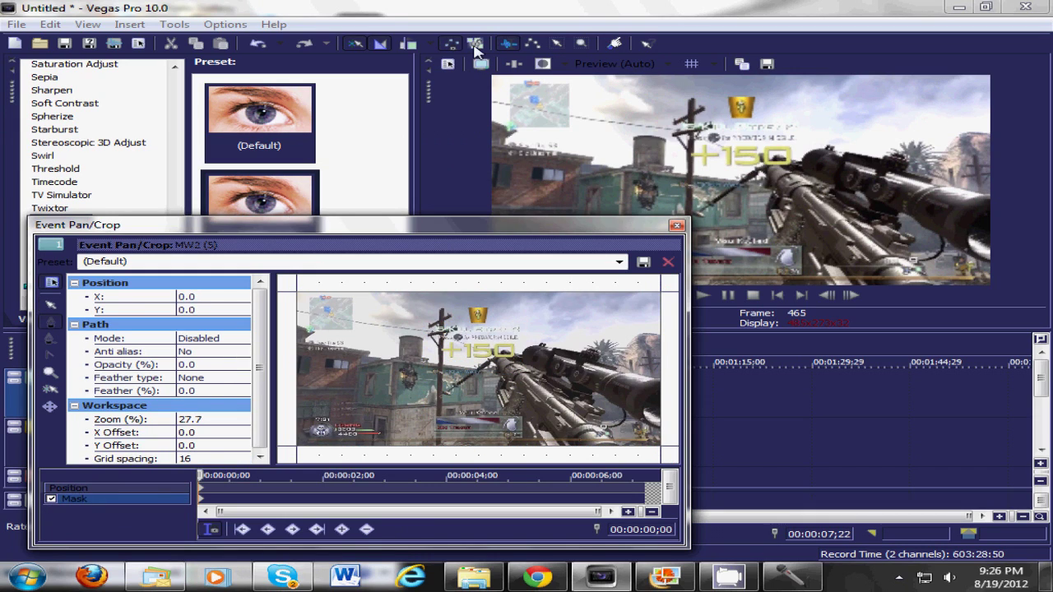
left_click_drag(428, 225, 448, 154)
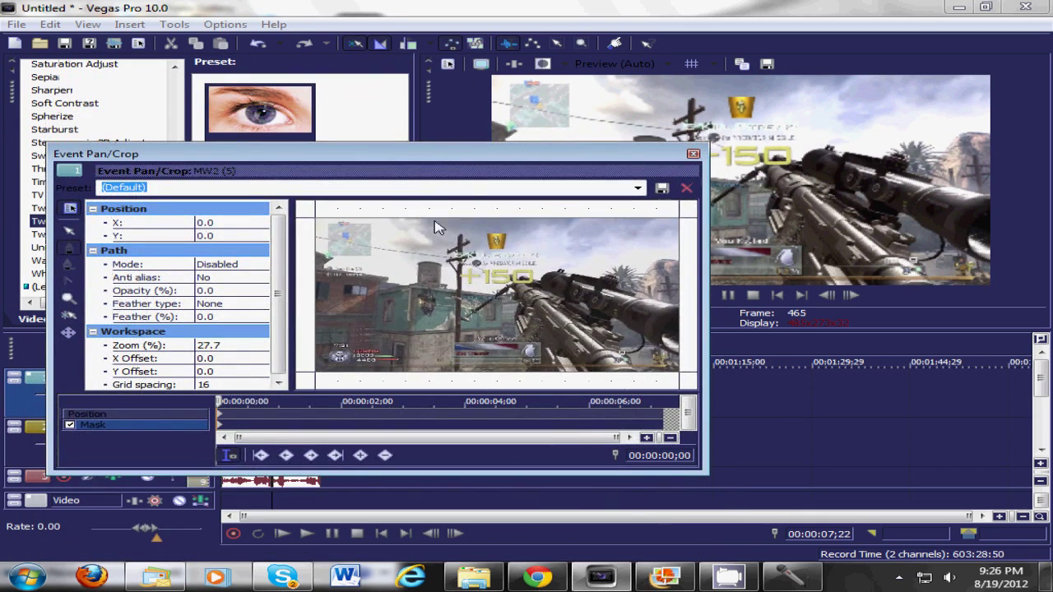
scroll(526, 274, "down", 2)
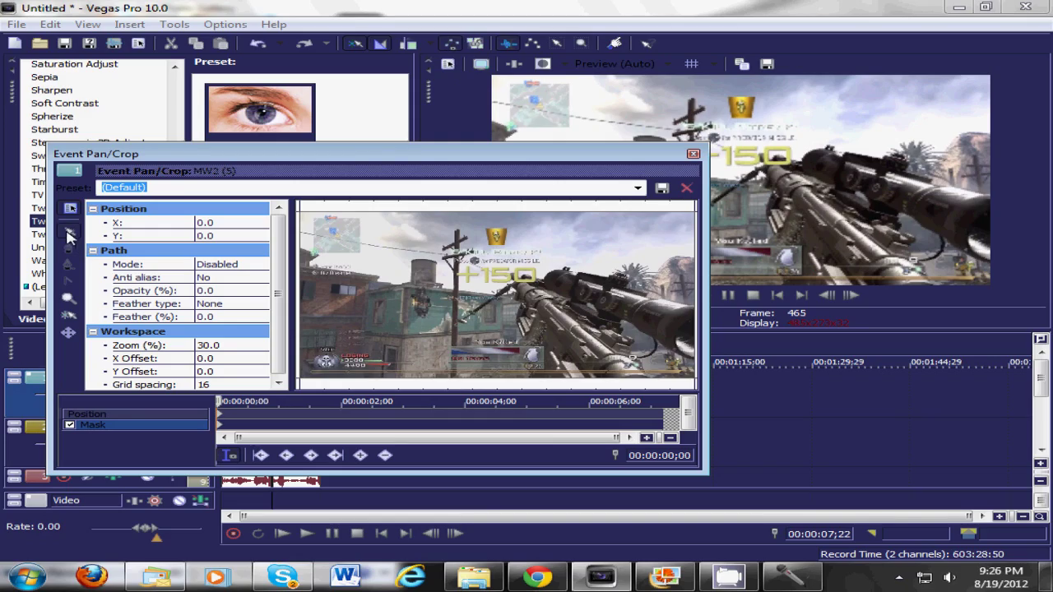
left_click_drag(460, 260, 519, 265)
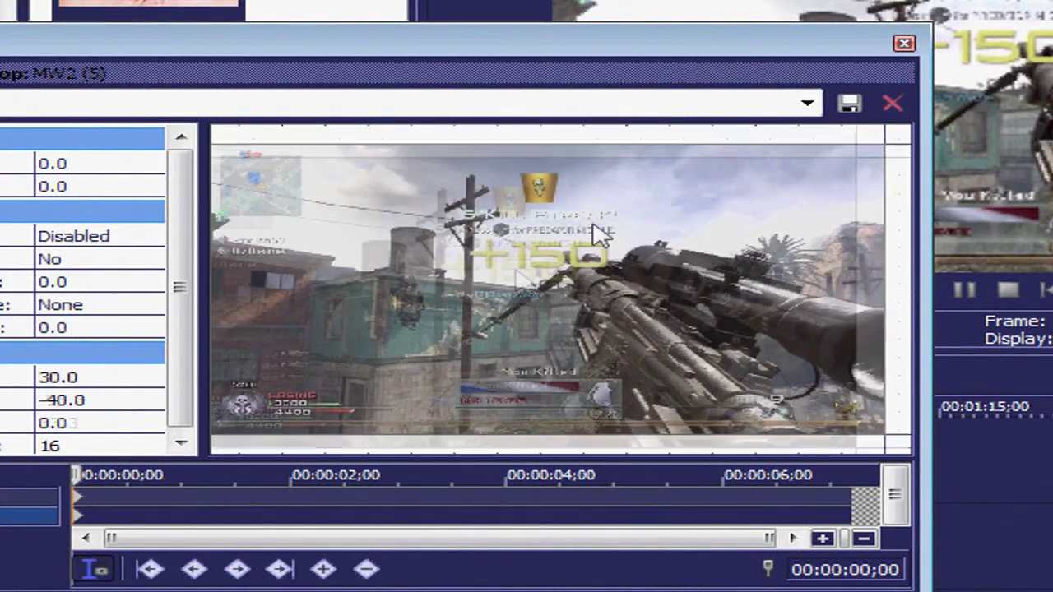
scroll(699, 284, "up", 5)
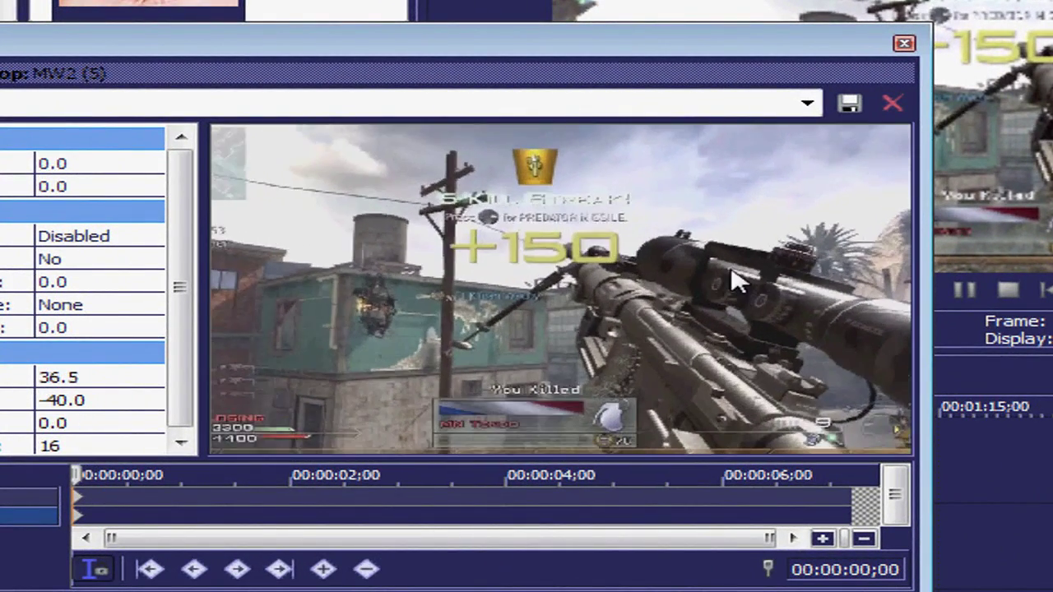
left_click_drag(699, 287, 376, 237)
scroll(448, 280, "down", 1)
left_click_drag(449, 279, 416, 286)
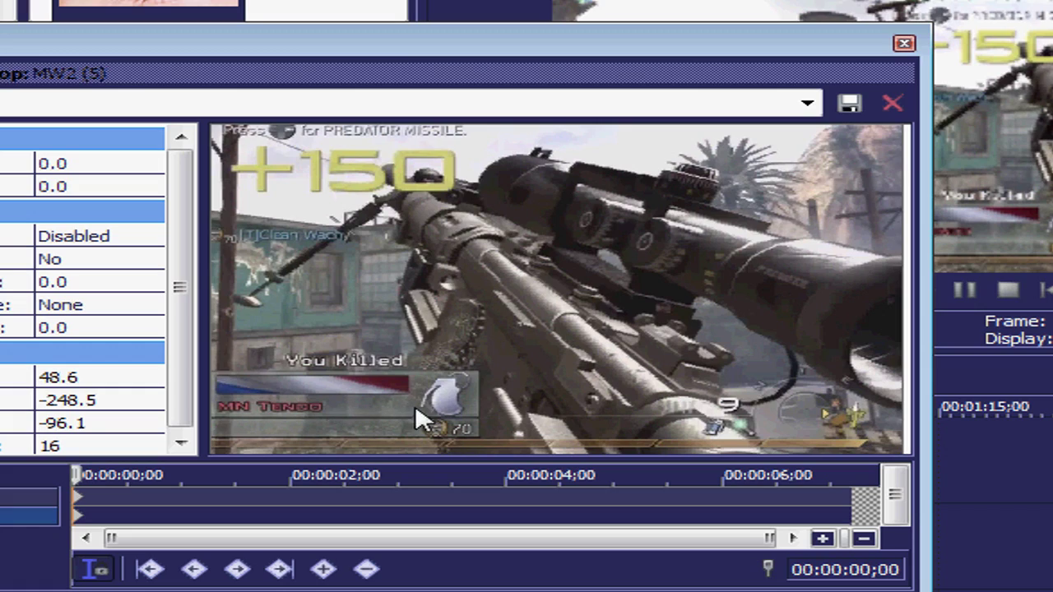
Step: Draw a thin closed mask shape along the frame's bottom edge below the kill notification
left_click(272, 451)
left_click(289, 443)
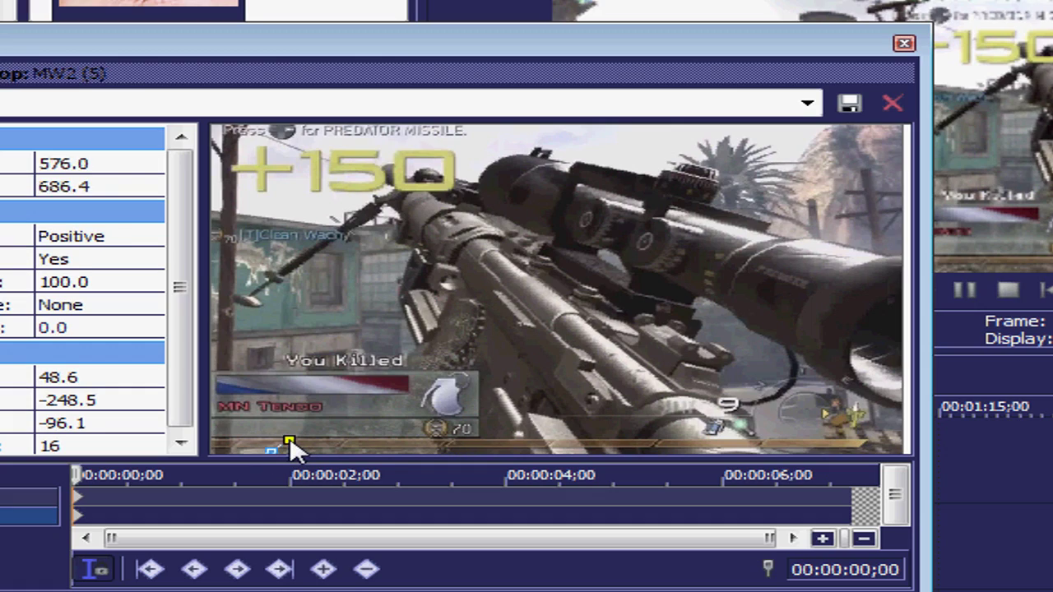
left_click(439, 442)
left_click(442, 452)
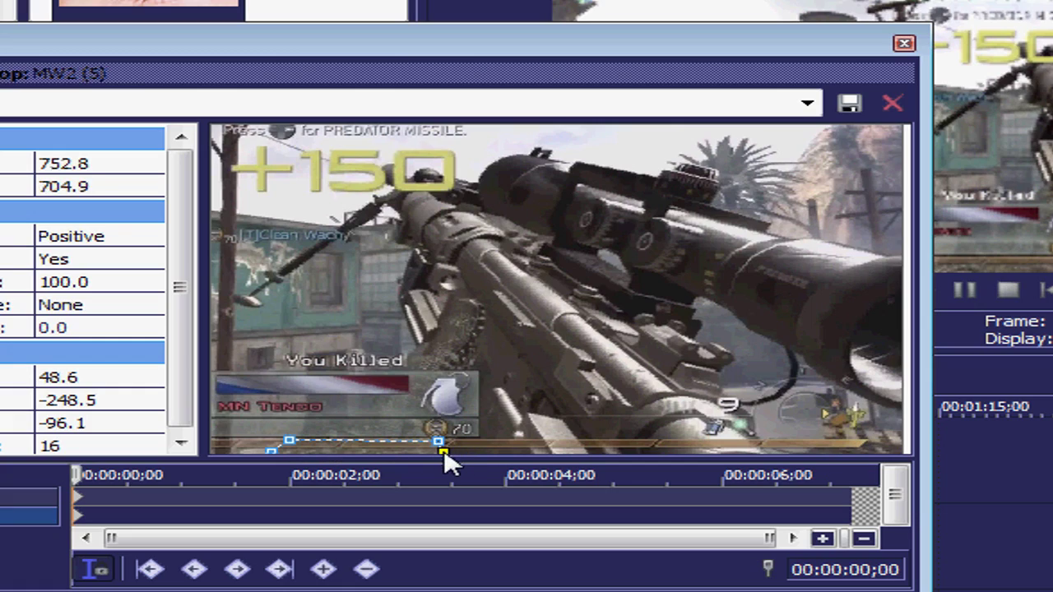
left_click(272, 452)
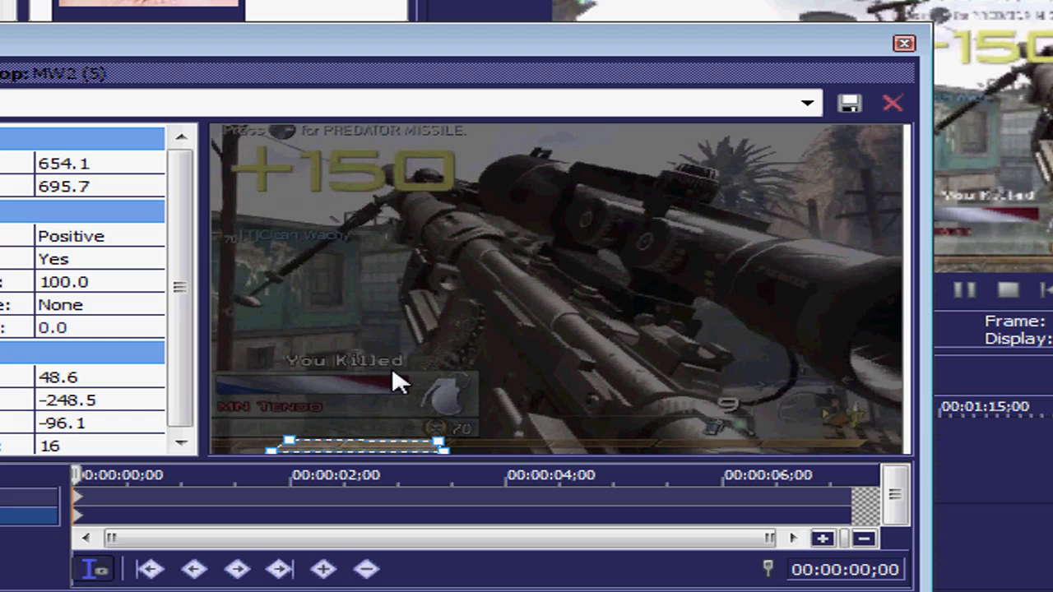
left_click_drag(391, 367, 417, 352)
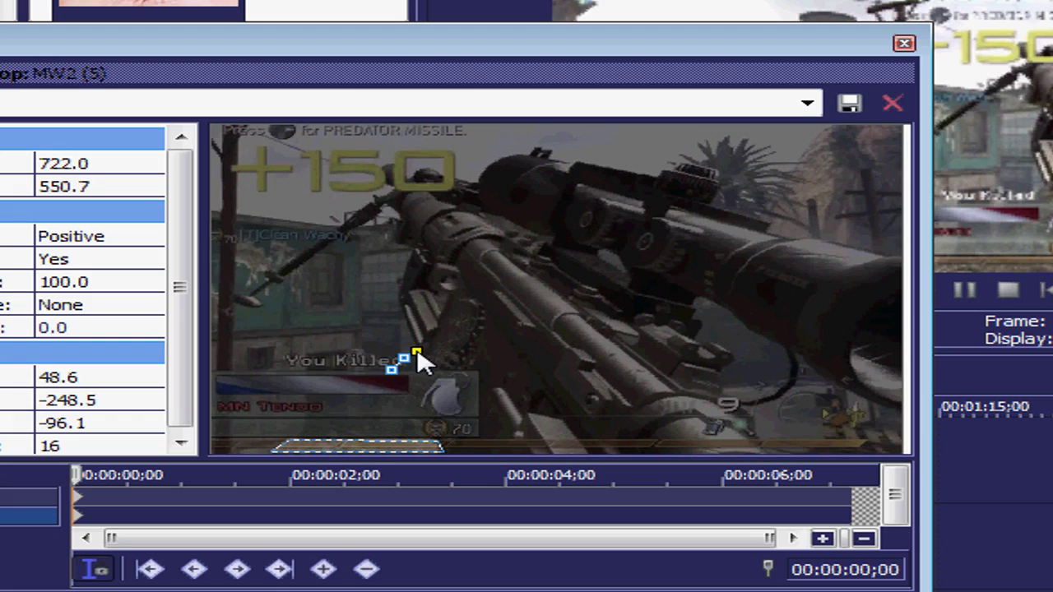
Step: Place curved and straight anchor points around the sniper rifle, close the path, and select it
mouse_move(399, 314)
left_mouse_down()
mouse_move(412, 252)
mouse_move(394, 245)
mouse_move(391, 224)
mouse_move(403, 220)
mouse_move(382, 205)
mouse_move(326, 261)
mouse_move(281, 277)
mouse_move(284, 293)
mouse_move(237, 305)
mouse_move(254, 276)
mouse_move(238, 298)
mouse_move(372, 202)
mouse_move(368, 195)
mouse_move(364, 206)
mouse_move(328, 212)
mouse_move(391, 196)
mouse_move(378, 164)
mouse_move(460, 182)
mouse_move(482, 161)
mouse_move(578, 153)
mouse_move(559, 159)
mouse_move(654, 176)
mouse_move(679, 160)
mouse_move(723, 182)
mouse_move(716, 206)
mouse_move(881, 255)
mouse_move(937, 346)
mouse_move(900, 416)
mouse_move(856, 404)
mouse_move(764, 338)
mouse_move(705, 313)
mouse_move(765, 448)
left_mouse_up()
left_click(247, 302)
left_click(268, 298)
mouse_move(459, 455)
left_mouse_down()
mouse_move(486, 444)
mouse_move(477, 370)
left_mouse_up()
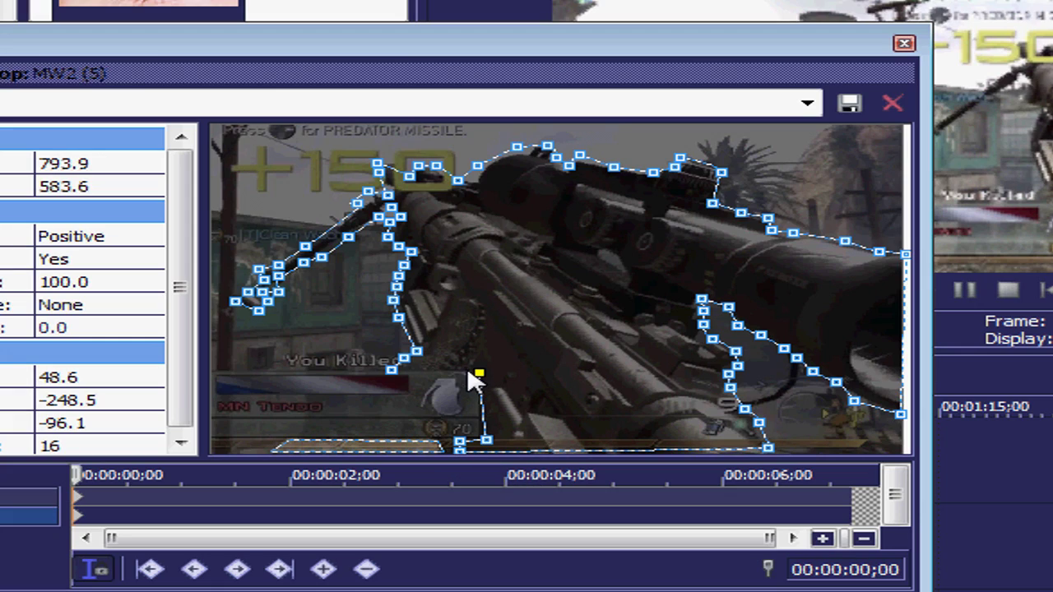
left_click(473, 362)
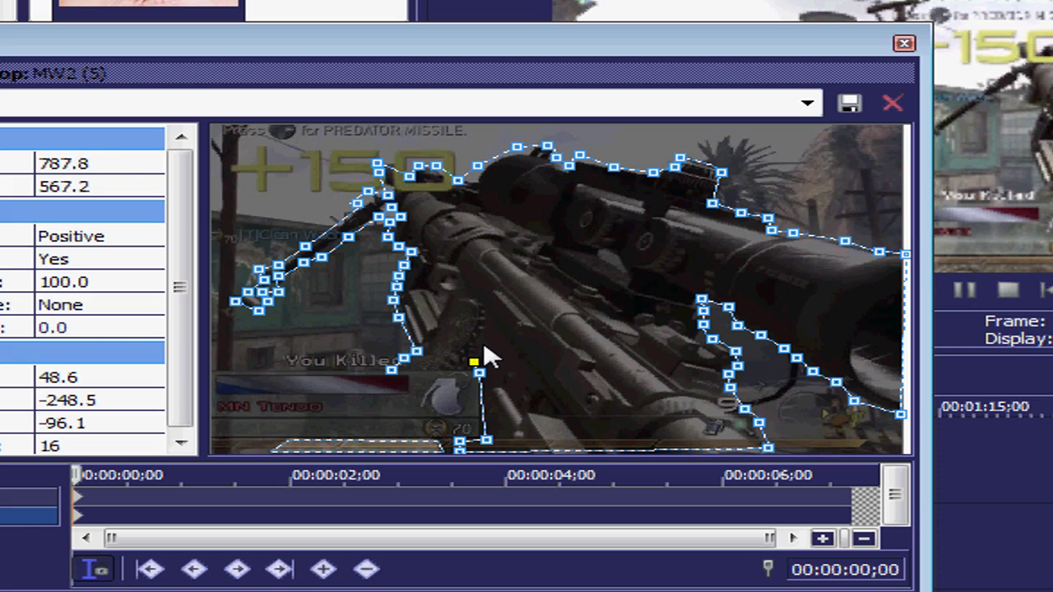
left_click(394, 372)
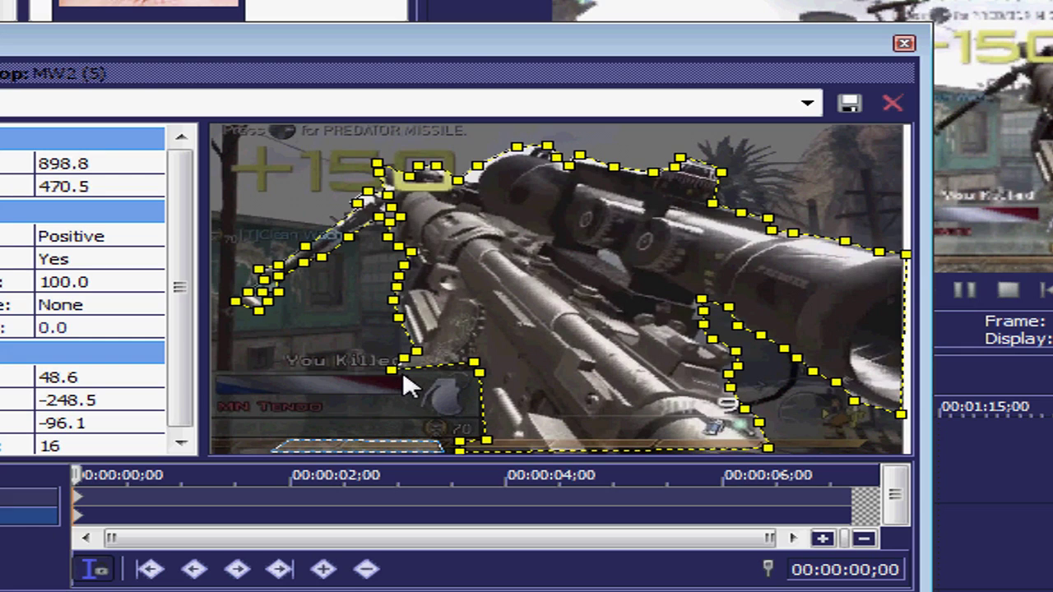
left_click(430, 419)
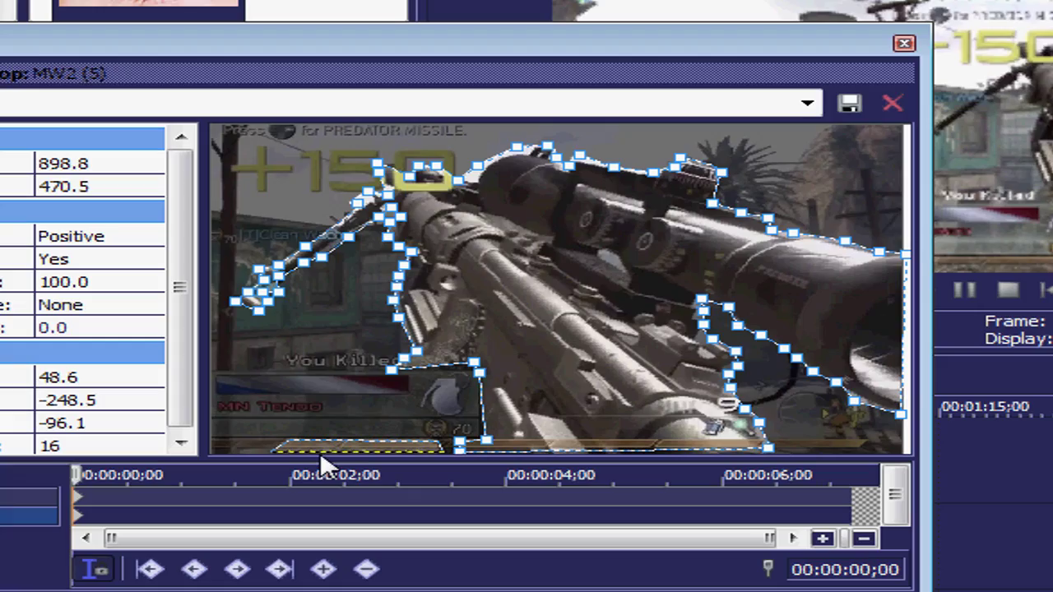
left_click(293, 266)
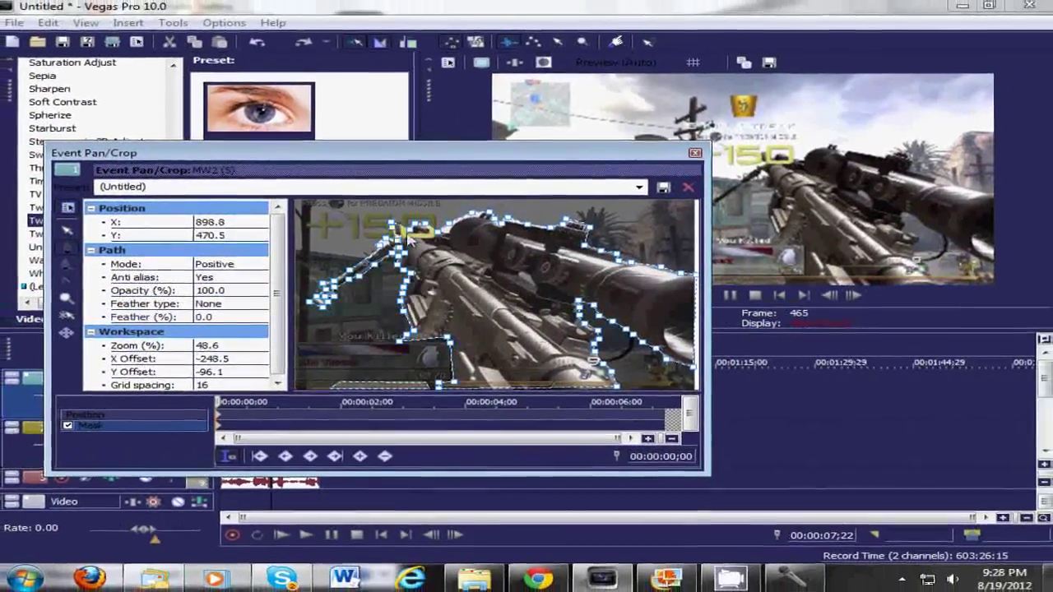
Step: Zoom in and nudge the selected rifle mask slightly right and down onto the gun
left_click(635, 271)
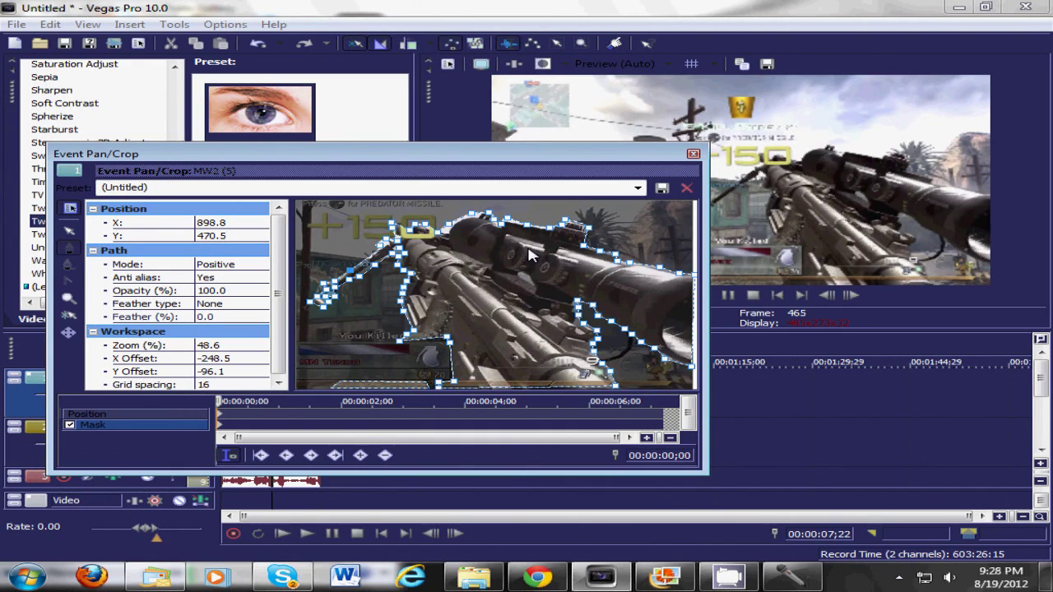
scroll(518, 288, "up", 1)
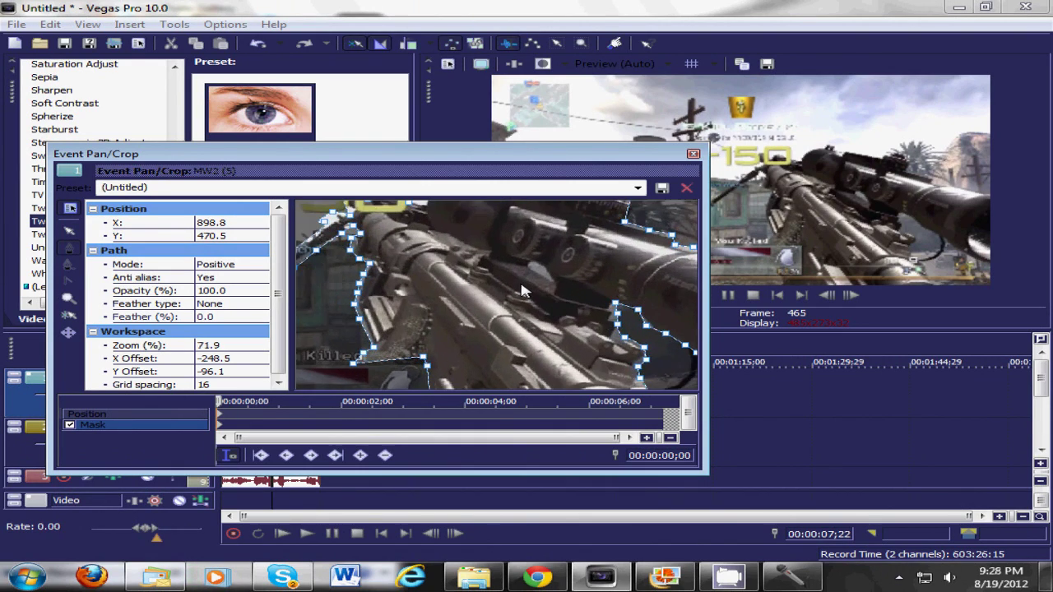
scroll(541, 263, "up", 1)
mouse_move(541, 264)
left_mouse_down()
mouse_move(571, 281)
mouse_move(545, 255)
mouse_move(552, 274)
left_mouse_up()
scroll(527, 280, "down", 2)
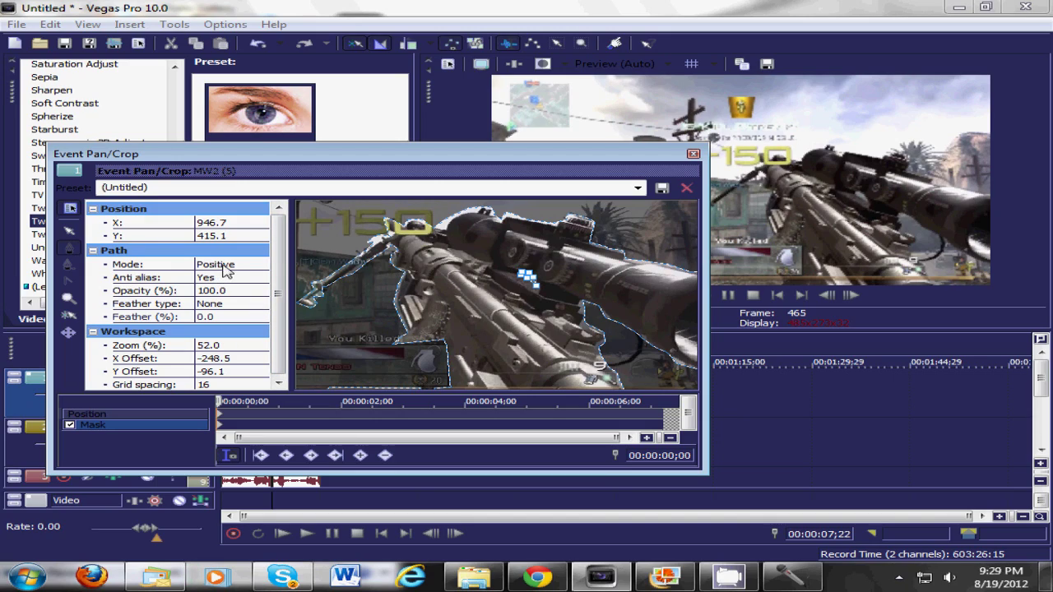
Step: Give the rifle mask an In feather of 3.0% and close the Event Pan/Crop window
left_click(307, 311)
left_click(231, 304)
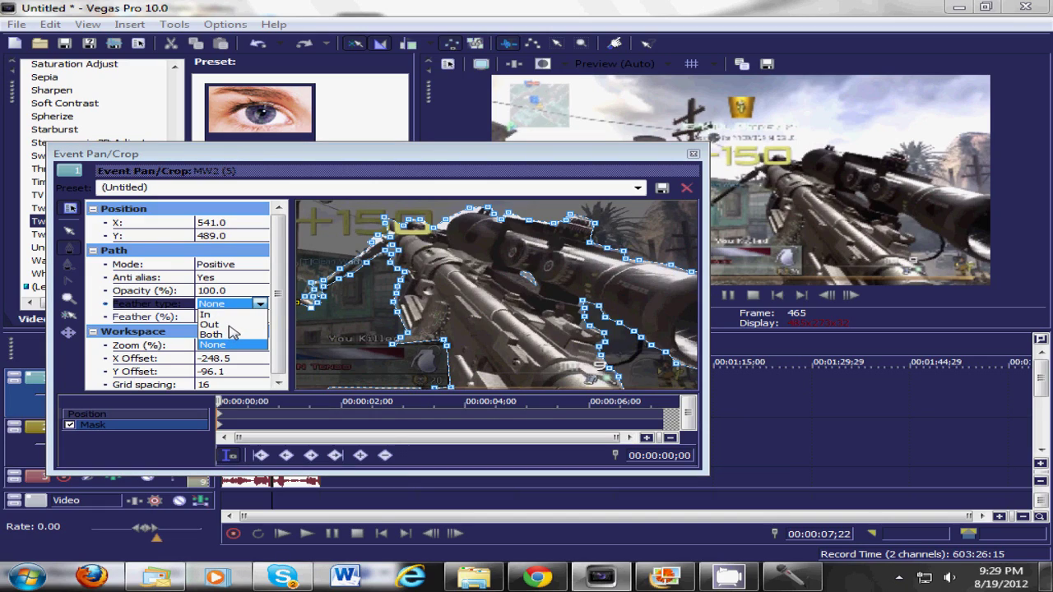
left_click(235, 334)
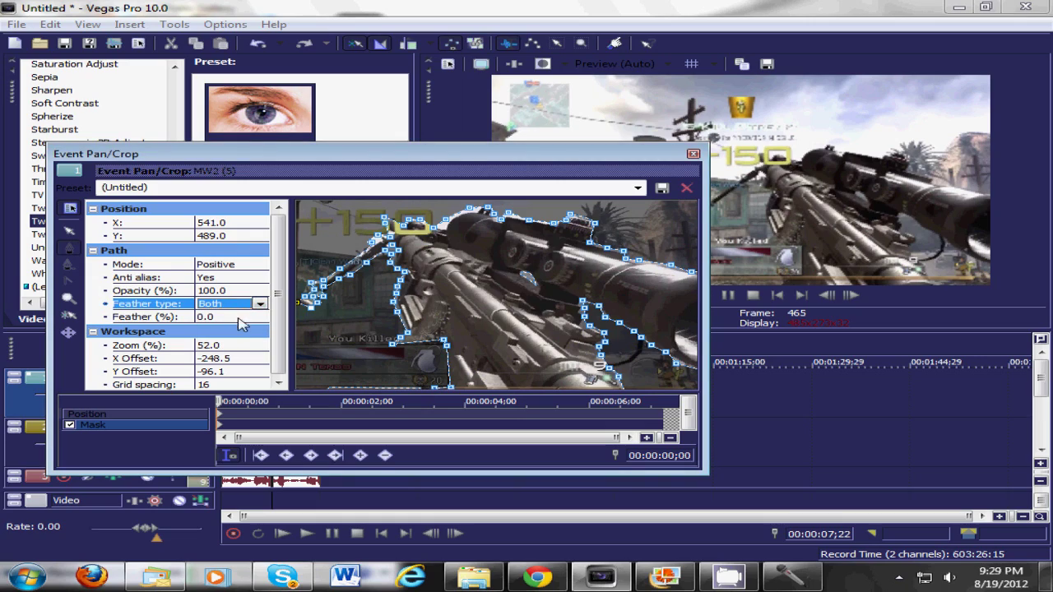
left_click(257, 305)
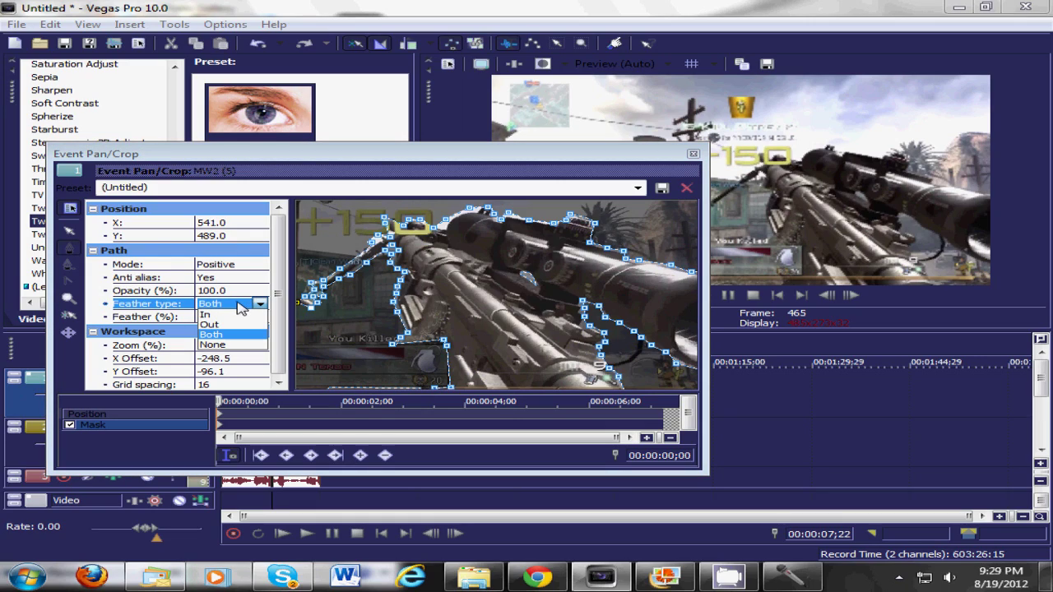
left_click(227, 336)
left_click(239, 318)
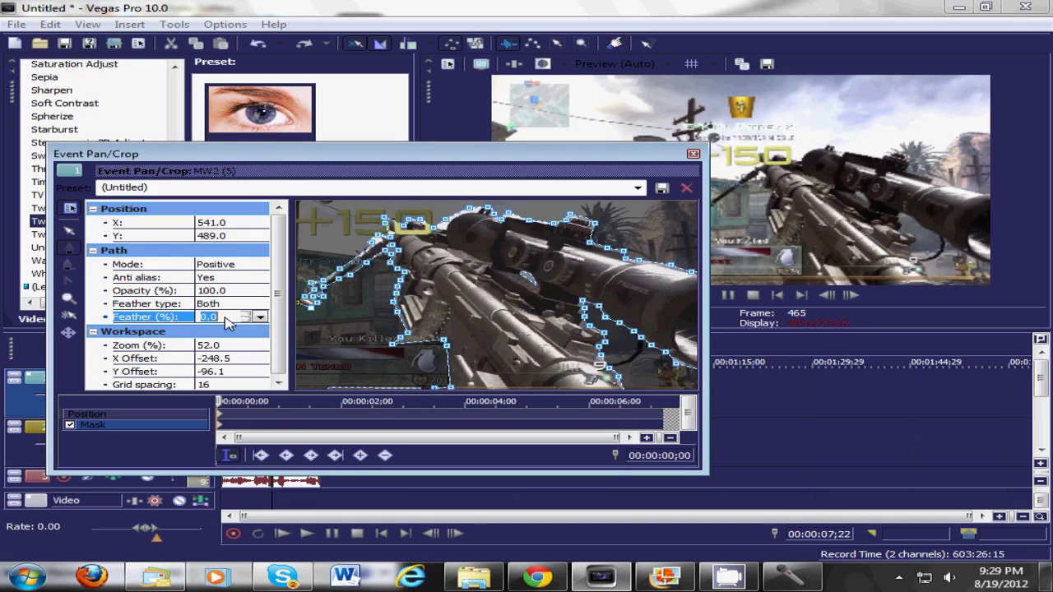
scroll(249, 318, "up", 3)
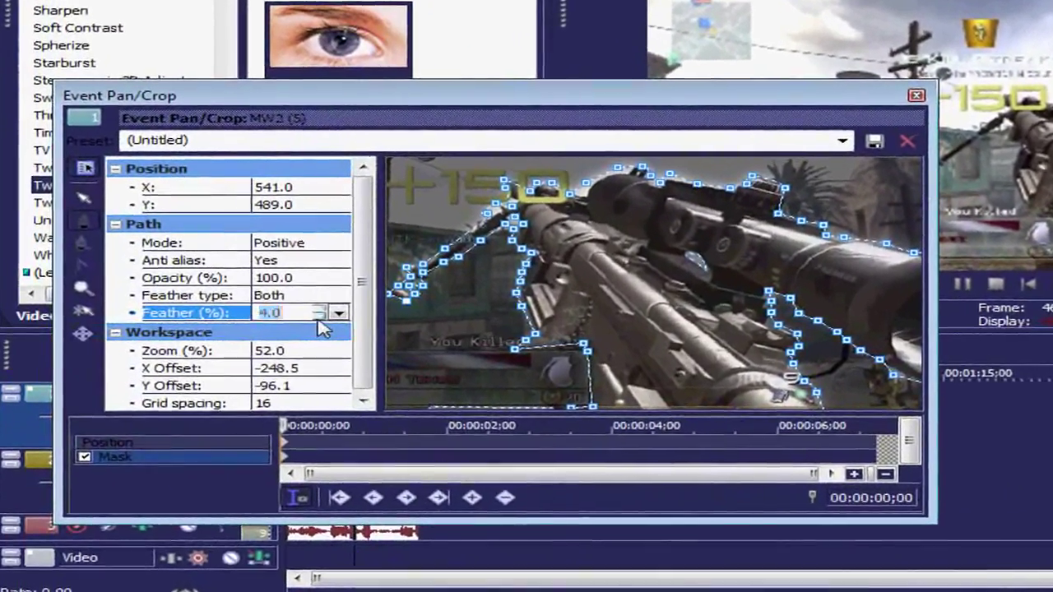
scroll(319, 323, "down", 2)
left_click(338, 295)
left_click(324, 307)
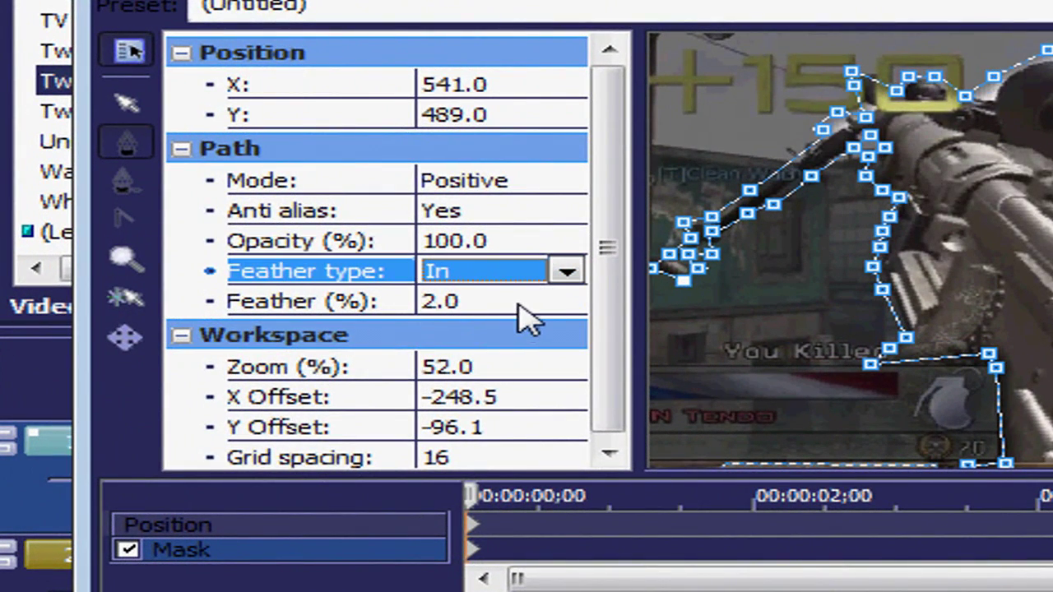
left_click(521, 318)
scroll(548, 301, "up", 1)
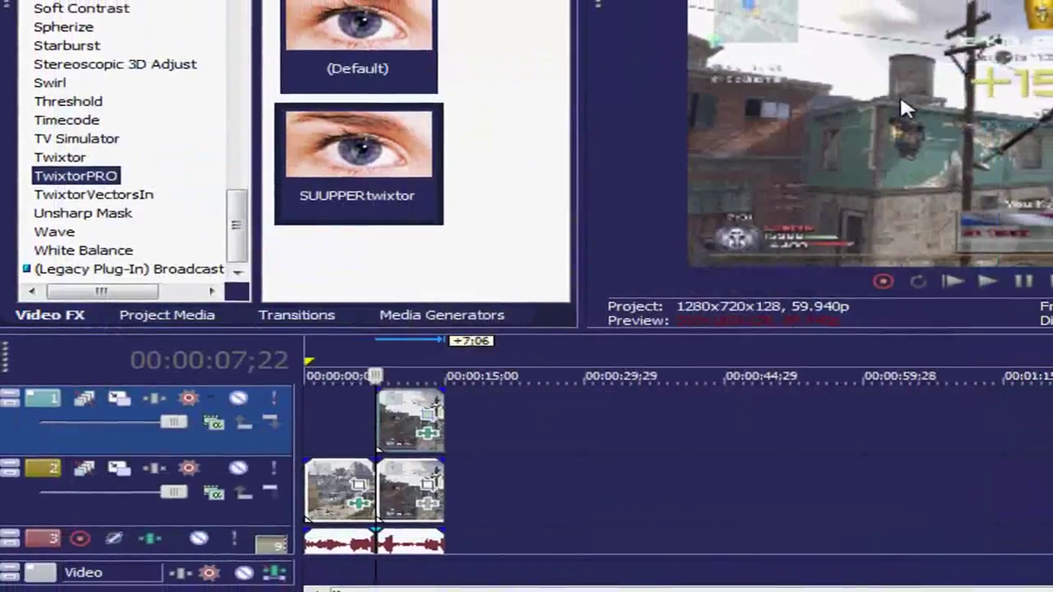
left_click_drag(237, 224, 239, 47)
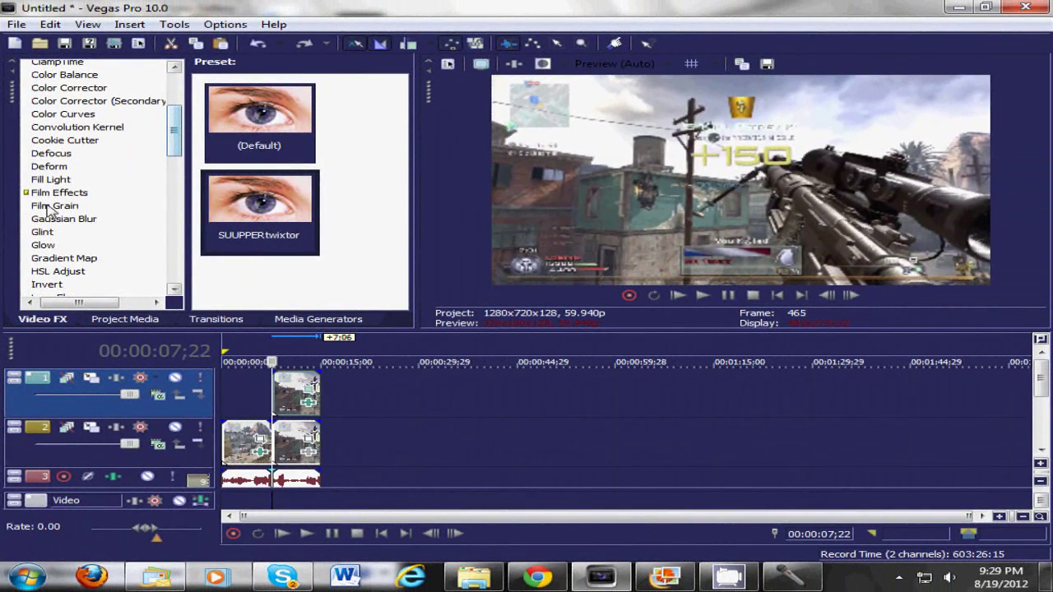
Step: Apply Gaussian Blur to the track 2 clip using the Light Blur preset (0.003 ranges)
left_click(65, 218)
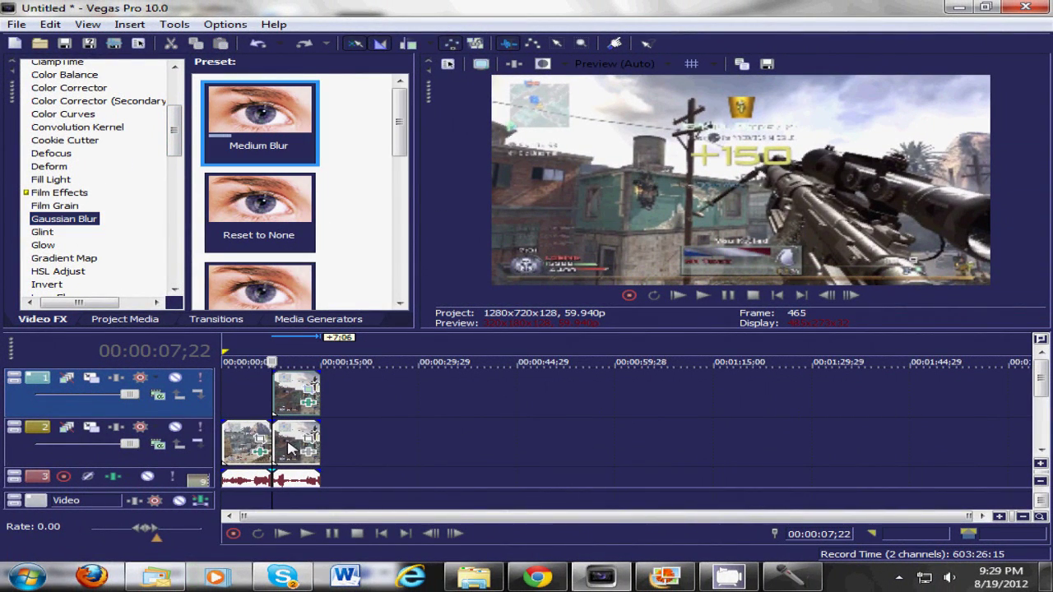
left_click_drag(290, 447, 287, 451)
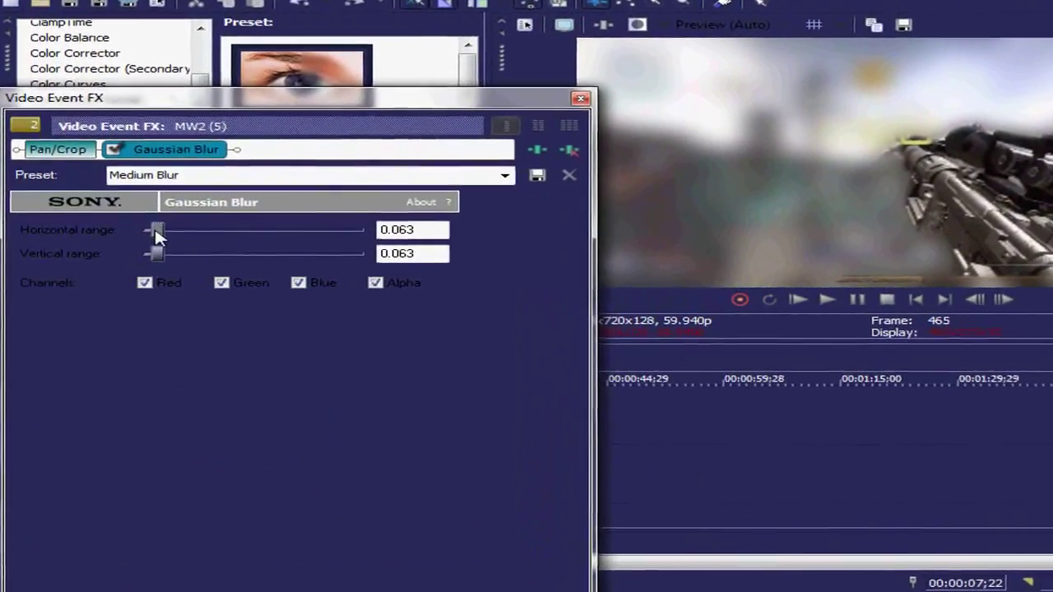
left_click_drag(157, 232, 150, 238)
left_click(683, 135)
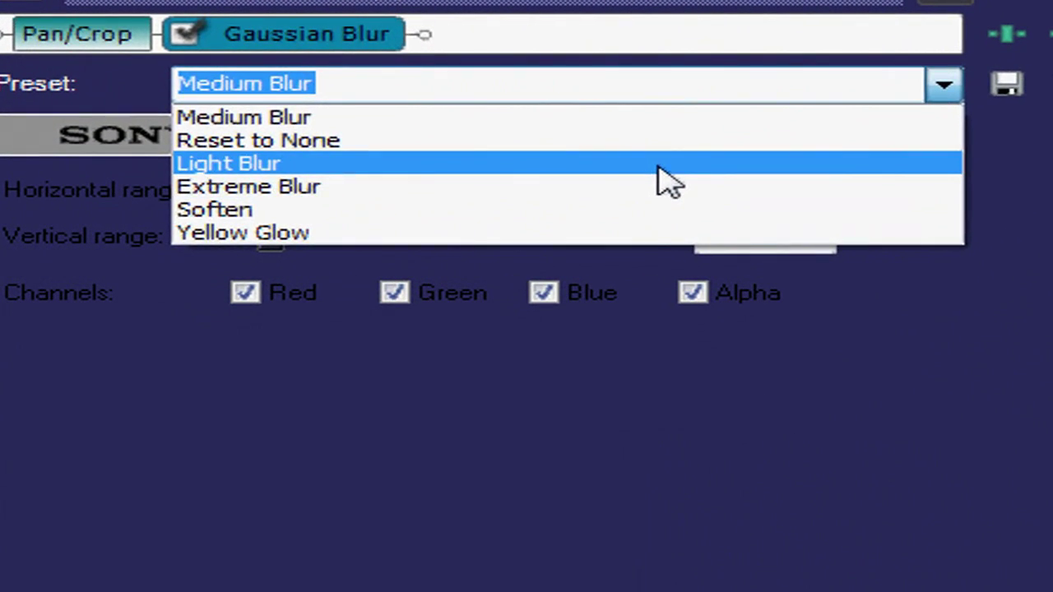
left_click(490, 192)
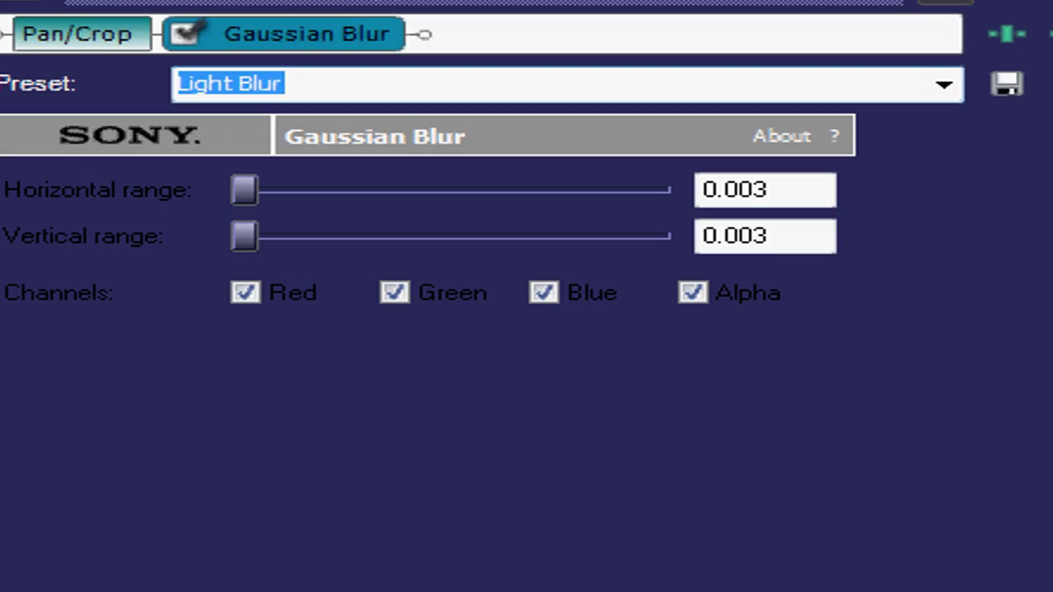
left_click(1052, 85)
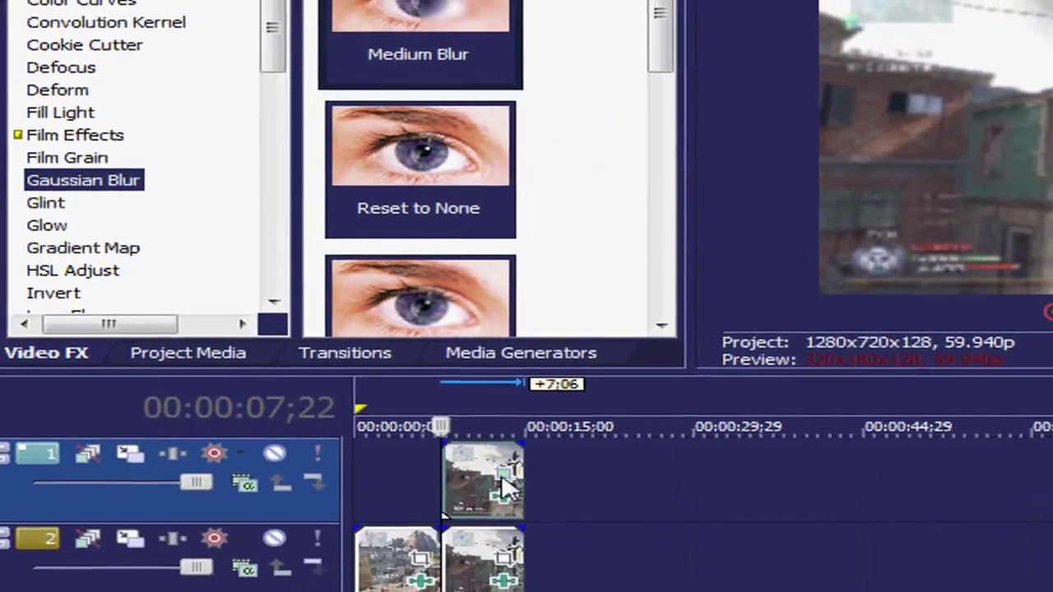
Step: In the top clip's Event Pan/Crop, step the mask Feather (%) up to 8.0 and close it
left_click(507, 487)
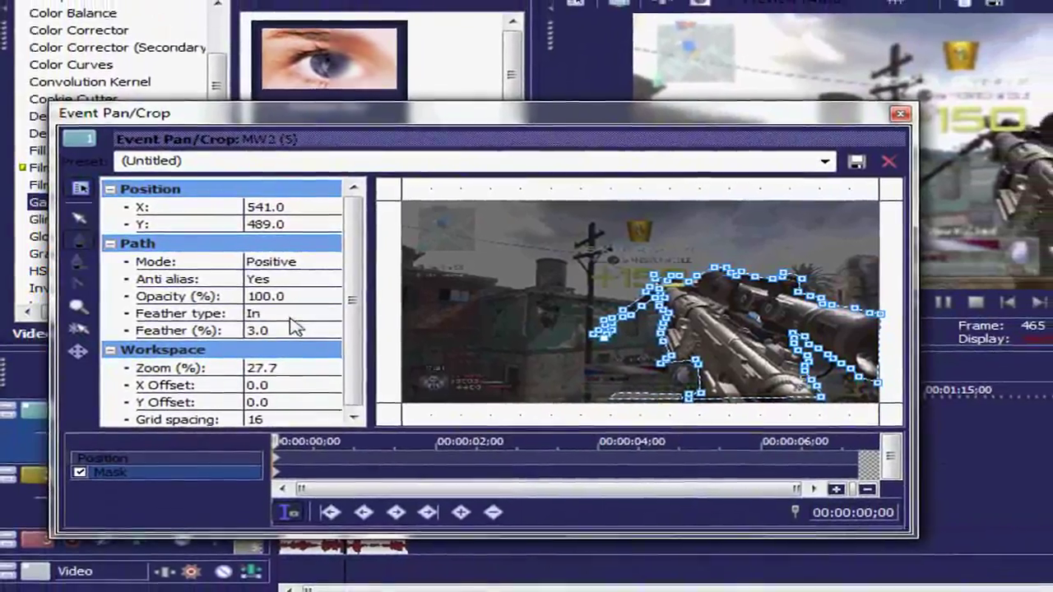
left_click(295, 327)
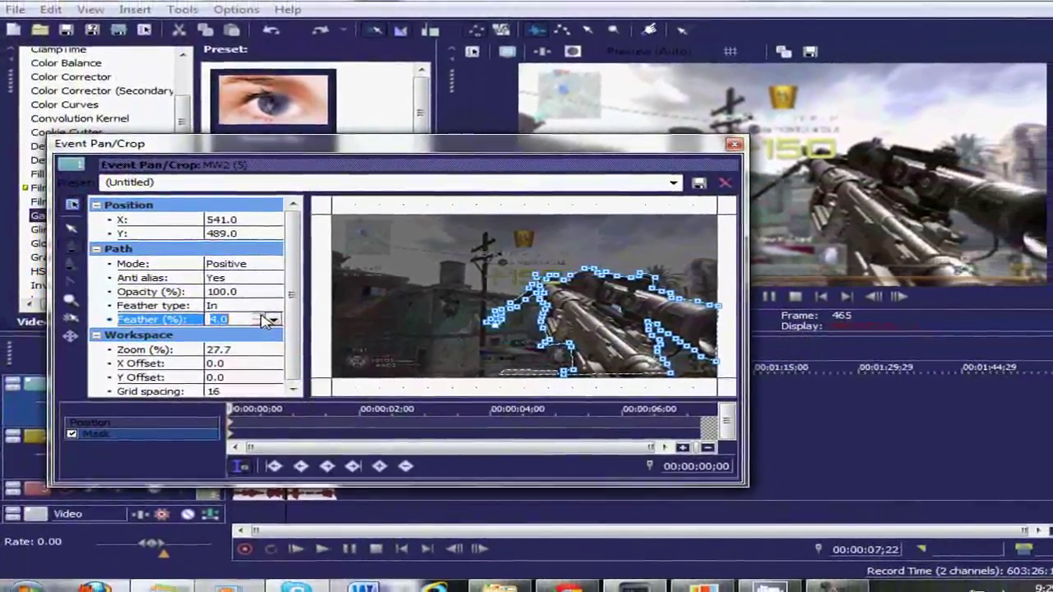
left_click(256, 315)
left_click(257, 315)
left_click(257, 315)
left_click(257, 315)
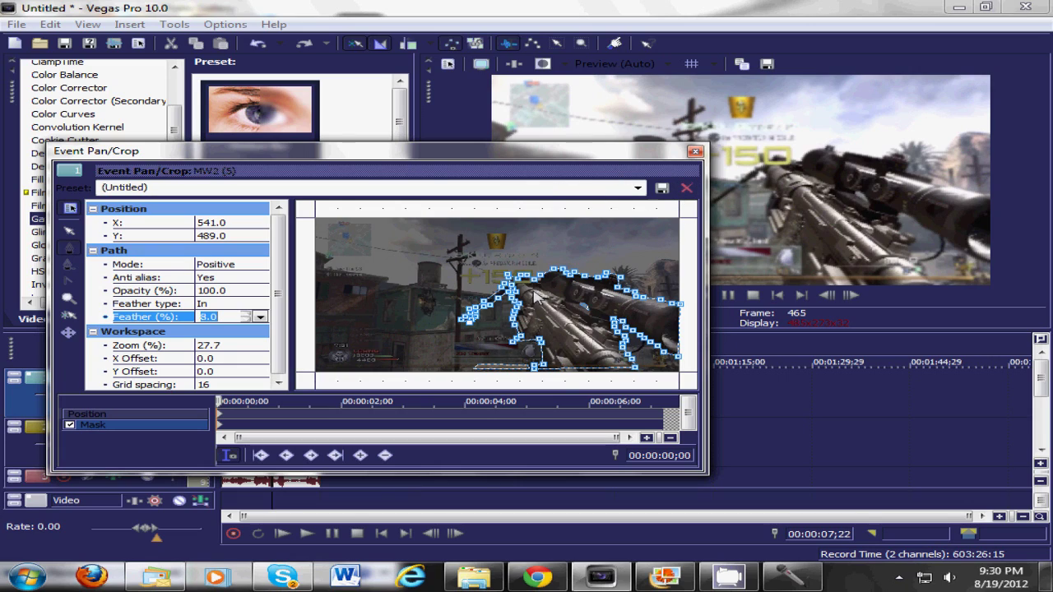
left_click(696, 151)
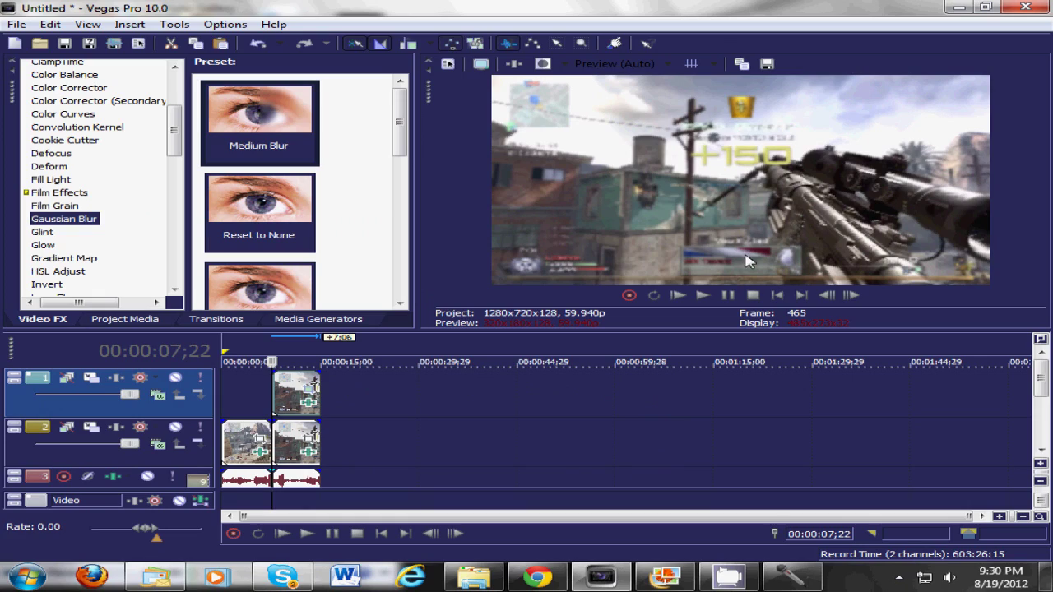